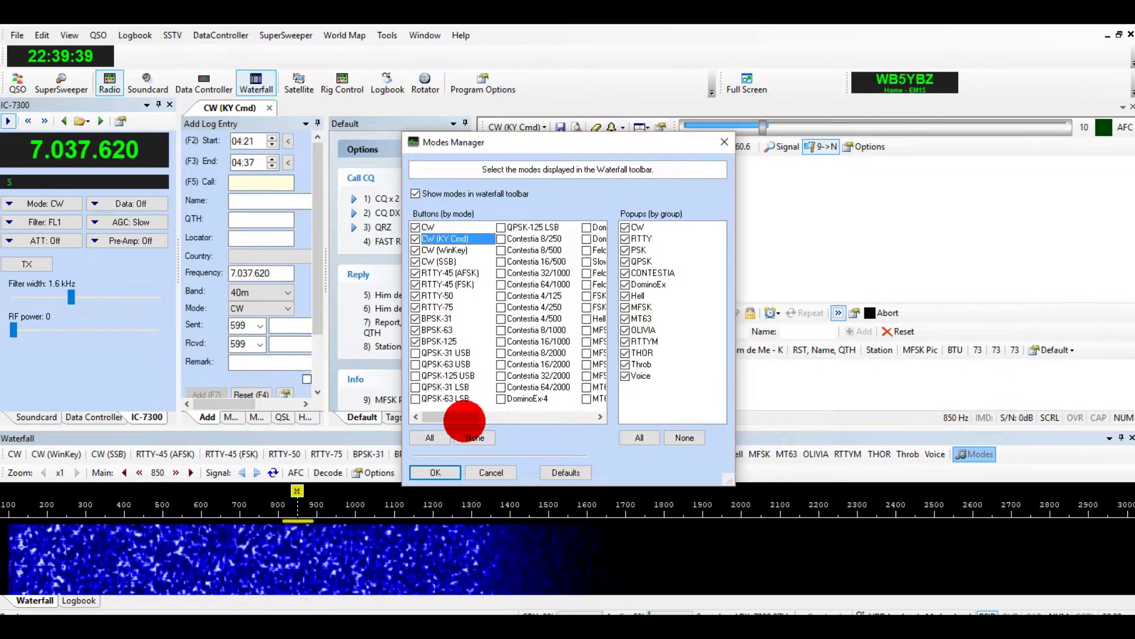
Confirm the displayed modes with CW (KY Cmd) included and choose CW (KY Cmd) as the operating mode
left_click(444, 471)
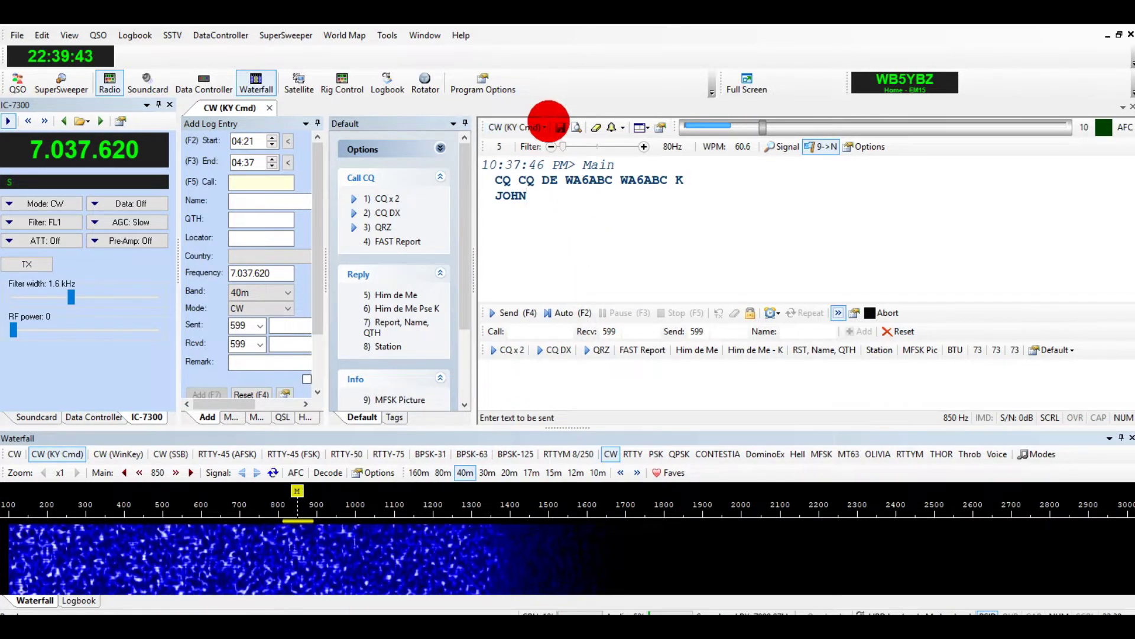
left_click(544, 128)
mouse_move(553, 142)
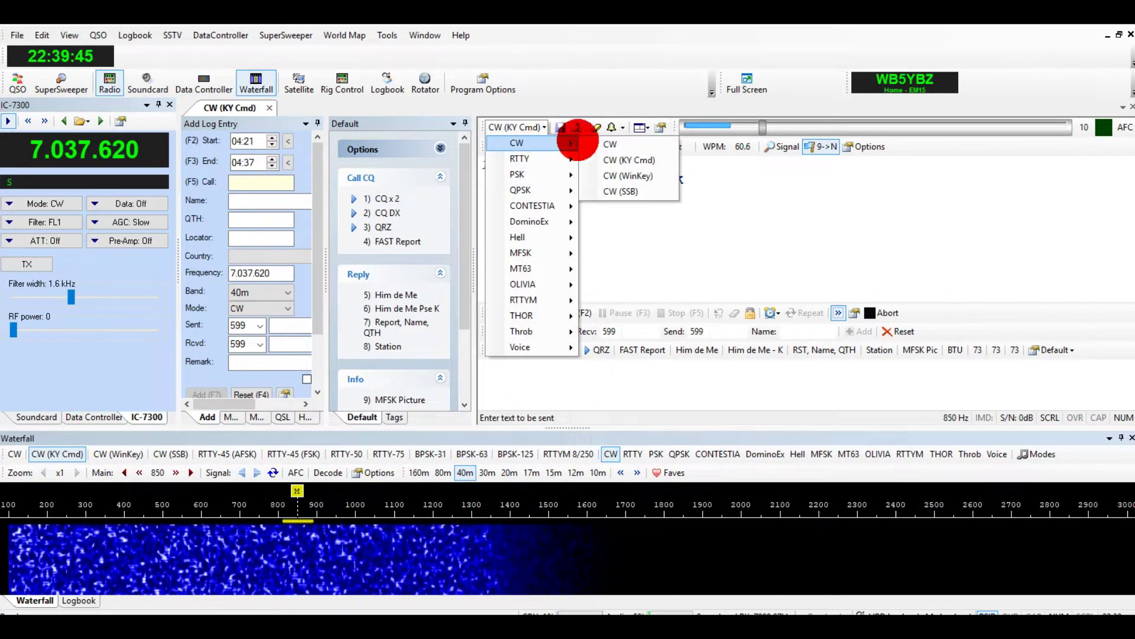
left_click(618, 161)
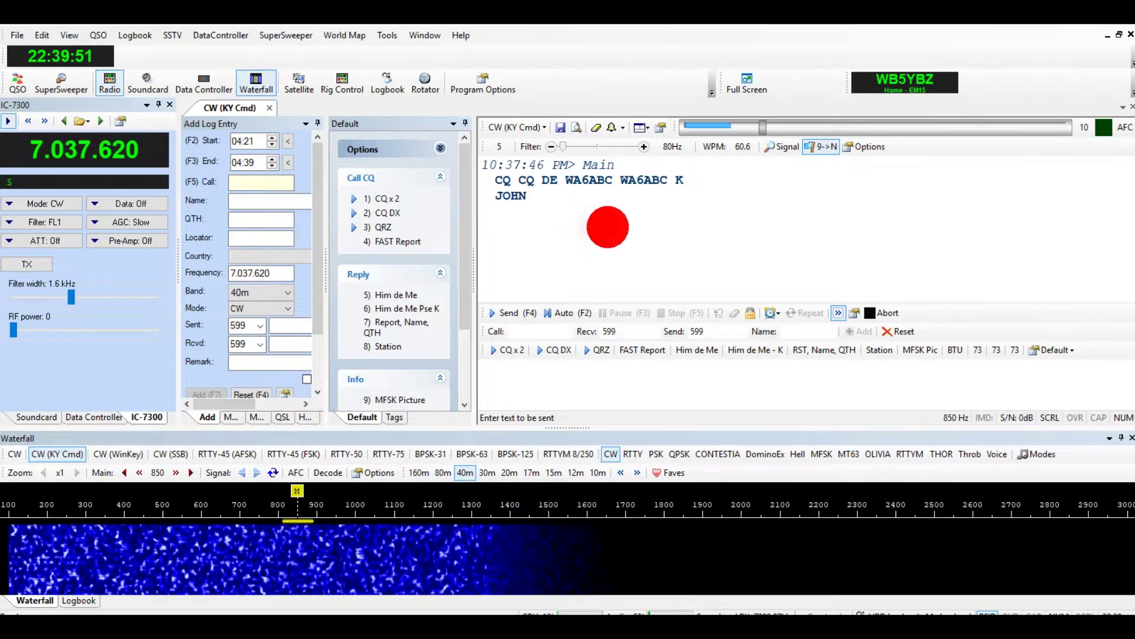
left_click(545, 127)
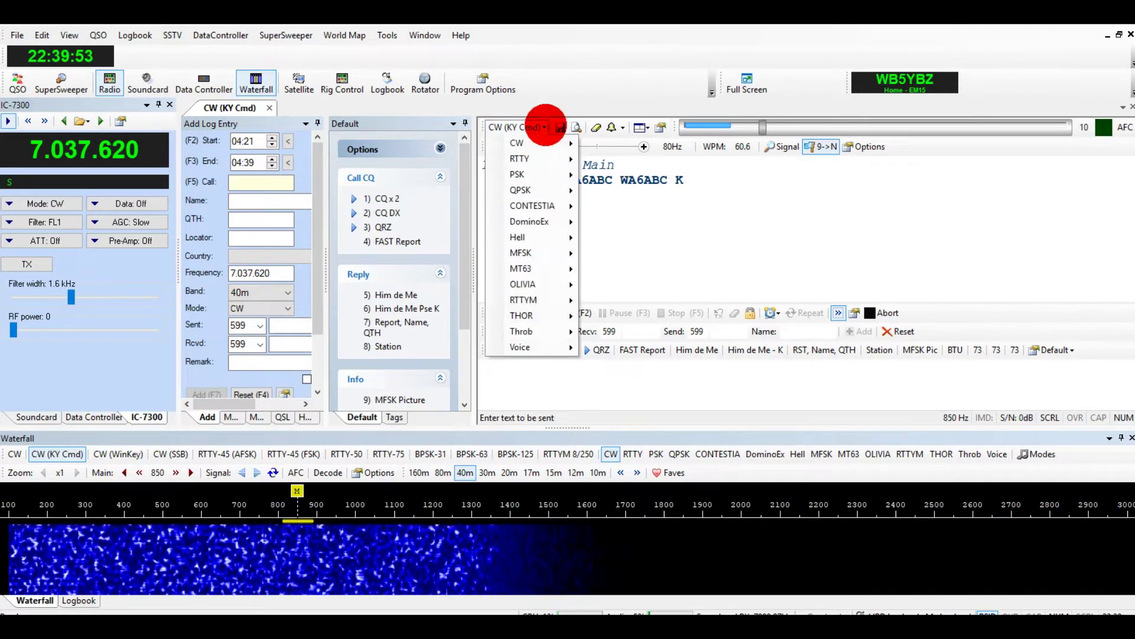
mouse_move(547, 142)
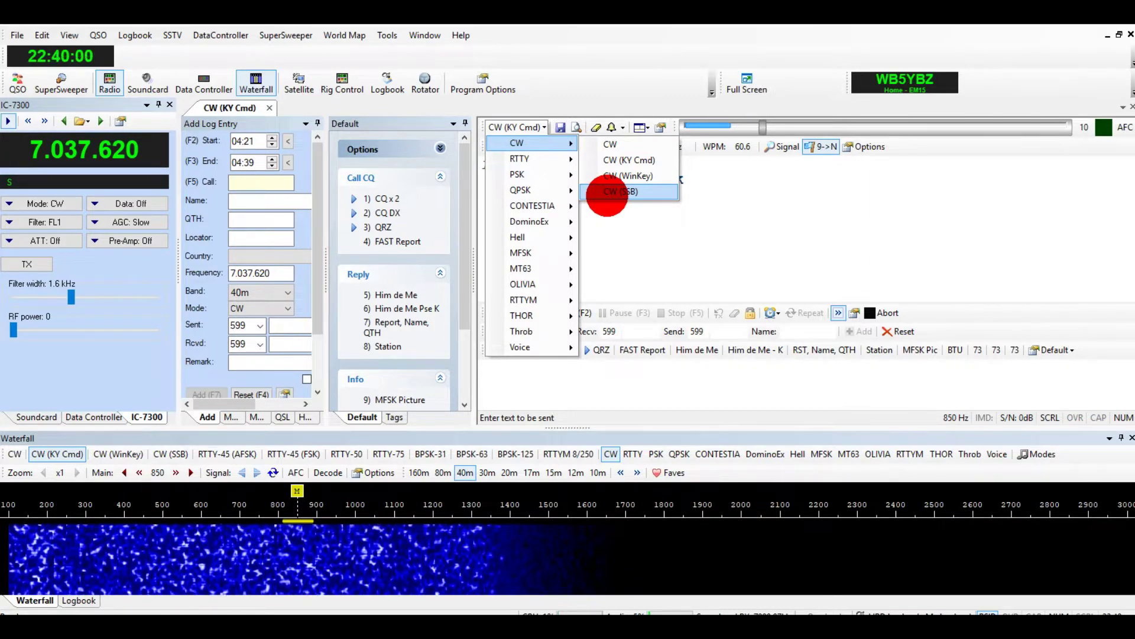
left_click(606, 191)
Review the station details in the Callsign (My Info) section of Program Options and close the options
left_click(476, 77)
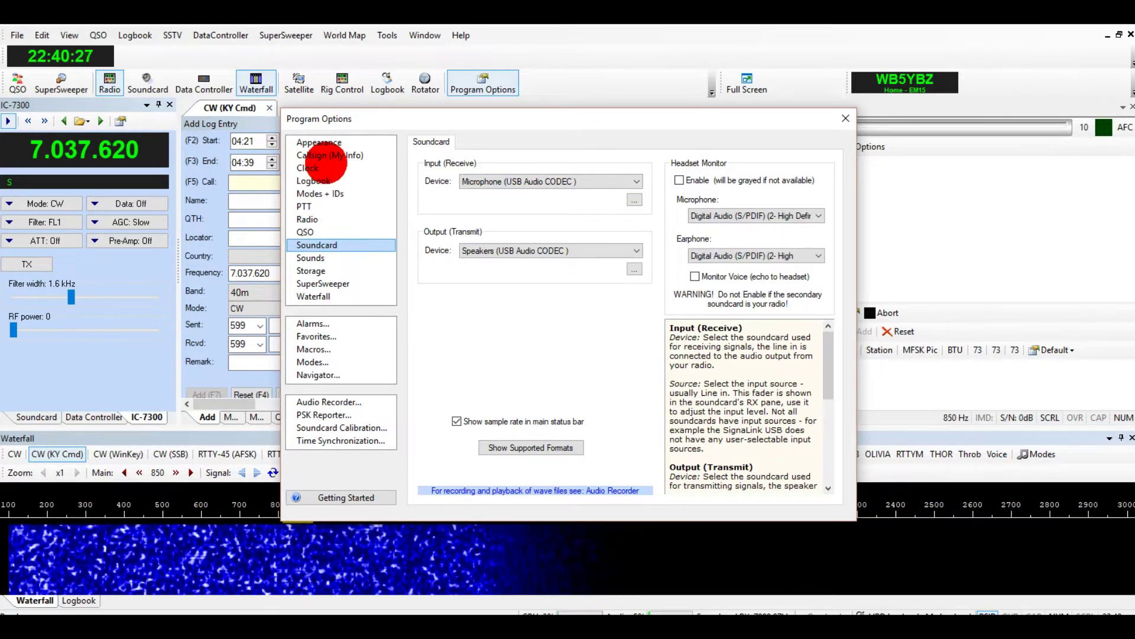
left_click(319, 156)
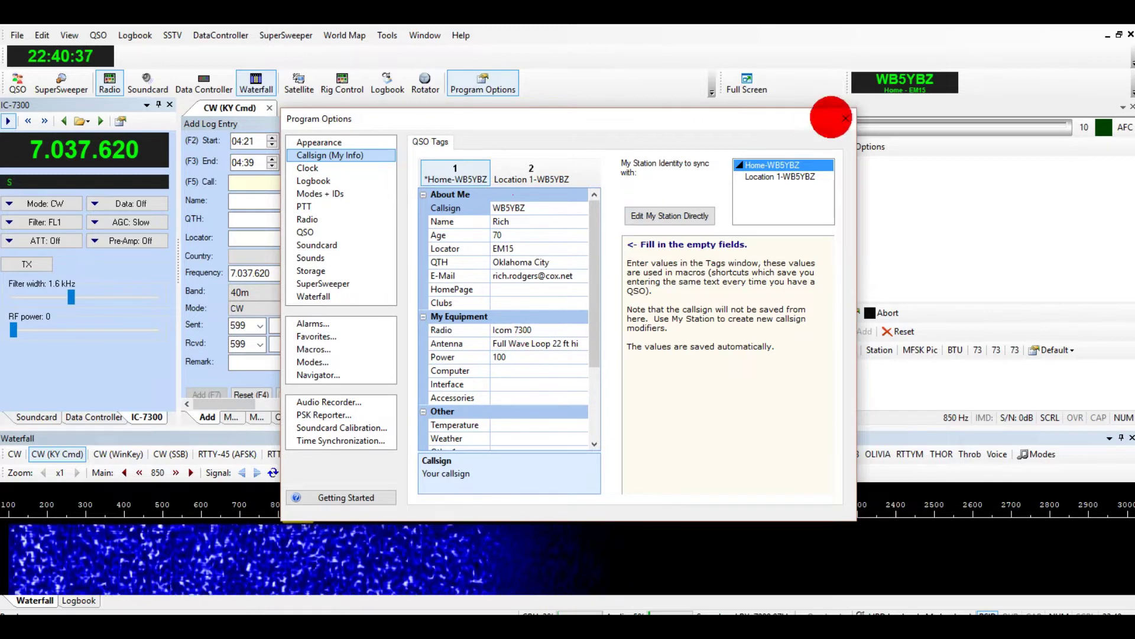
left_click(834, 117)
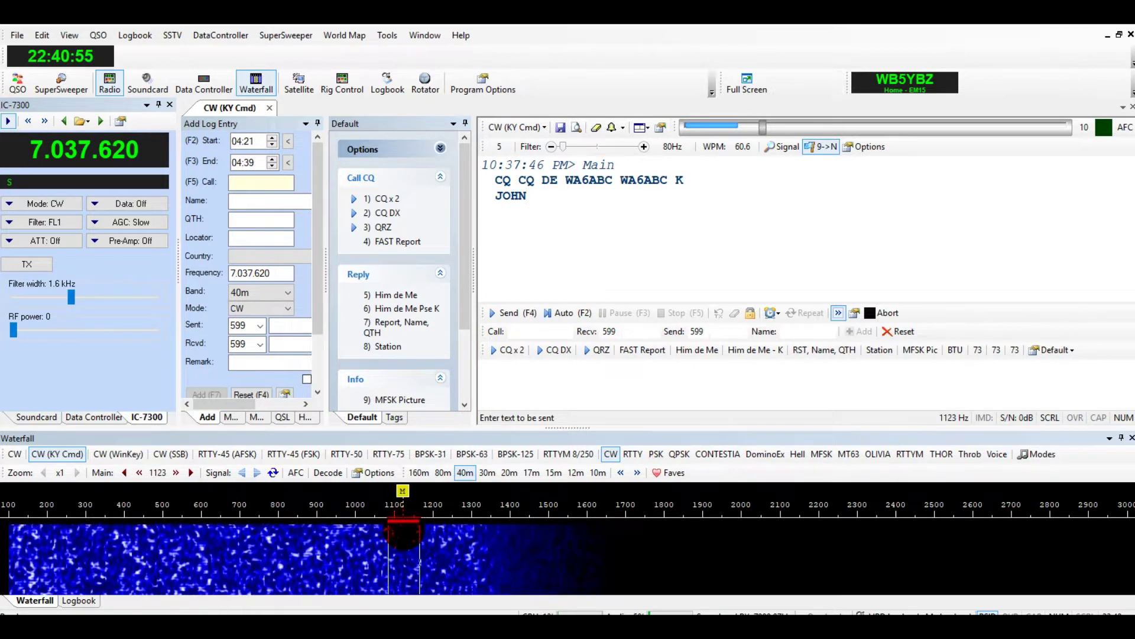
Try the CW receive filter at 580 Hz and 310 Hz, and finish with it narrowed to 70 Hz
left_click(573, 261)
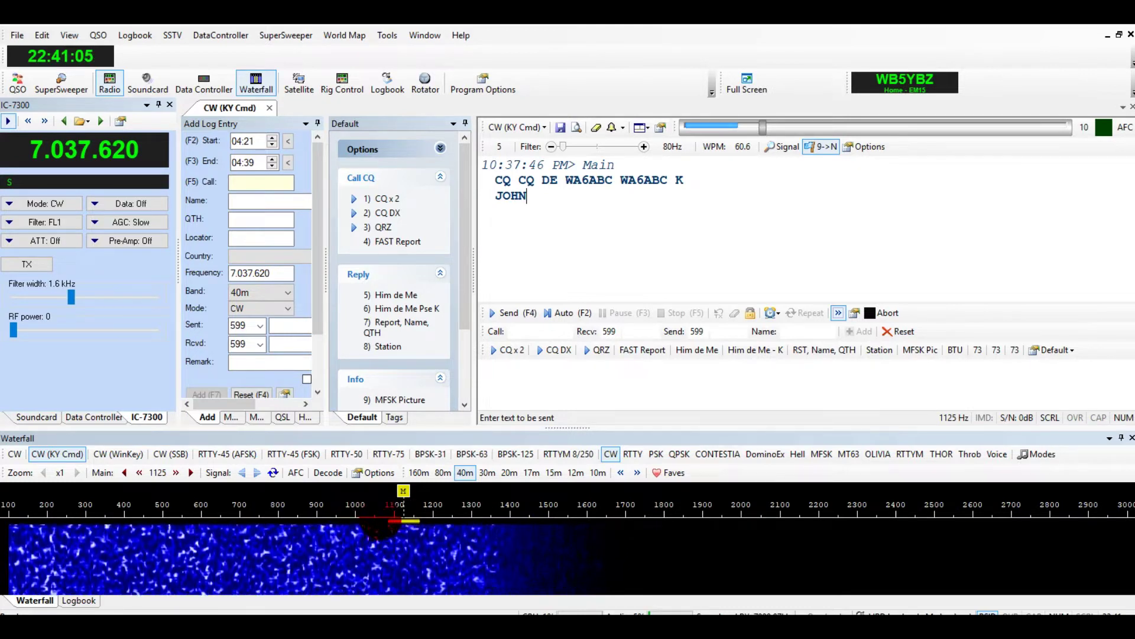
left_click_drag(562, 147, 604, 148)
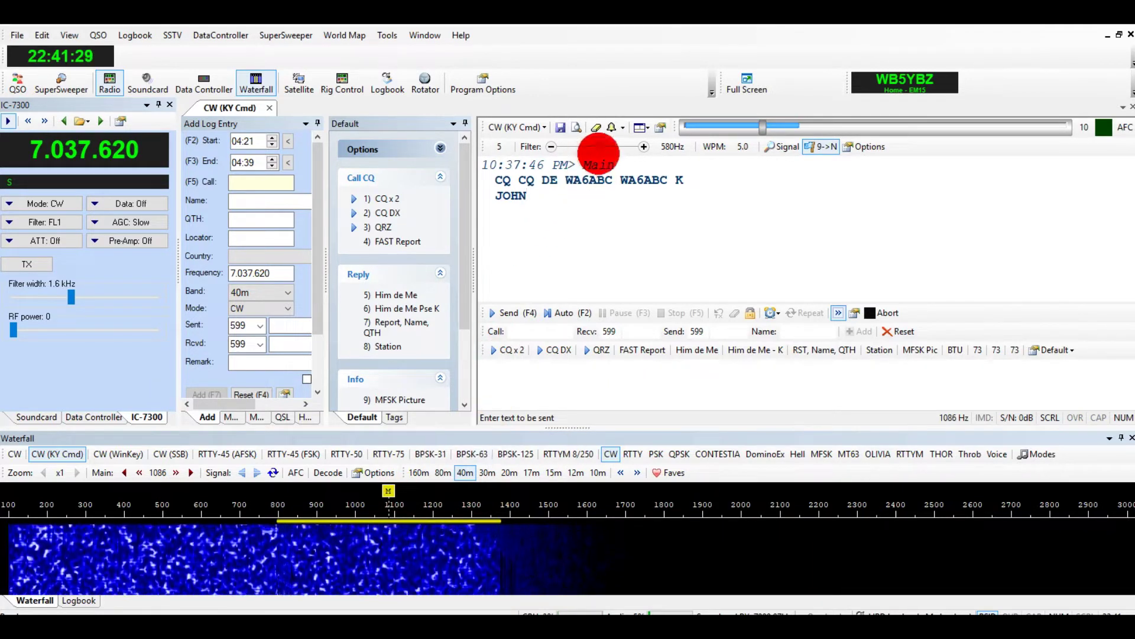
left_click(597, 145)
left_click_drag(598, 145, 581, 146)
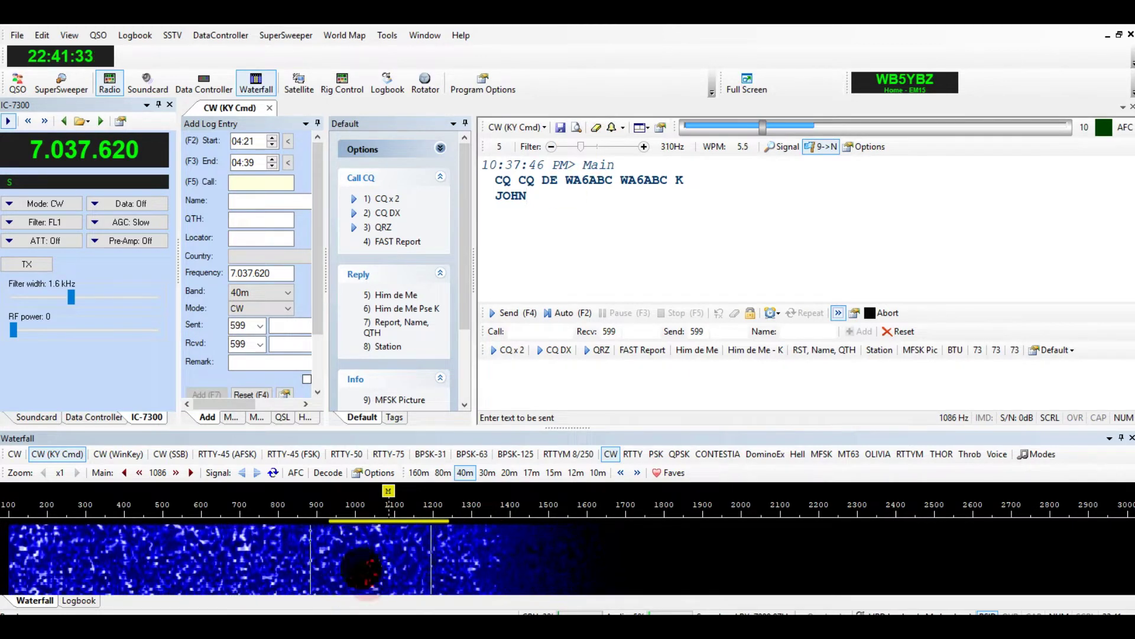
left_click_drag(578, 145, 564, 149)
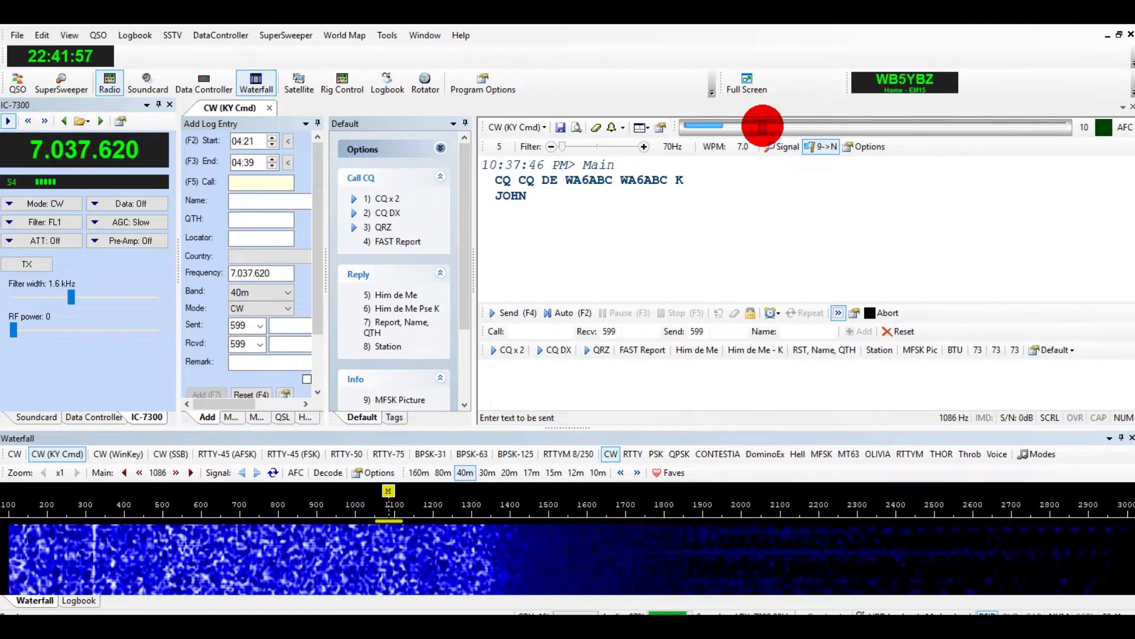
Lower the receive squelch level to 1 and raise it again to 8
left_click_drag(761, 126, 696, 128)
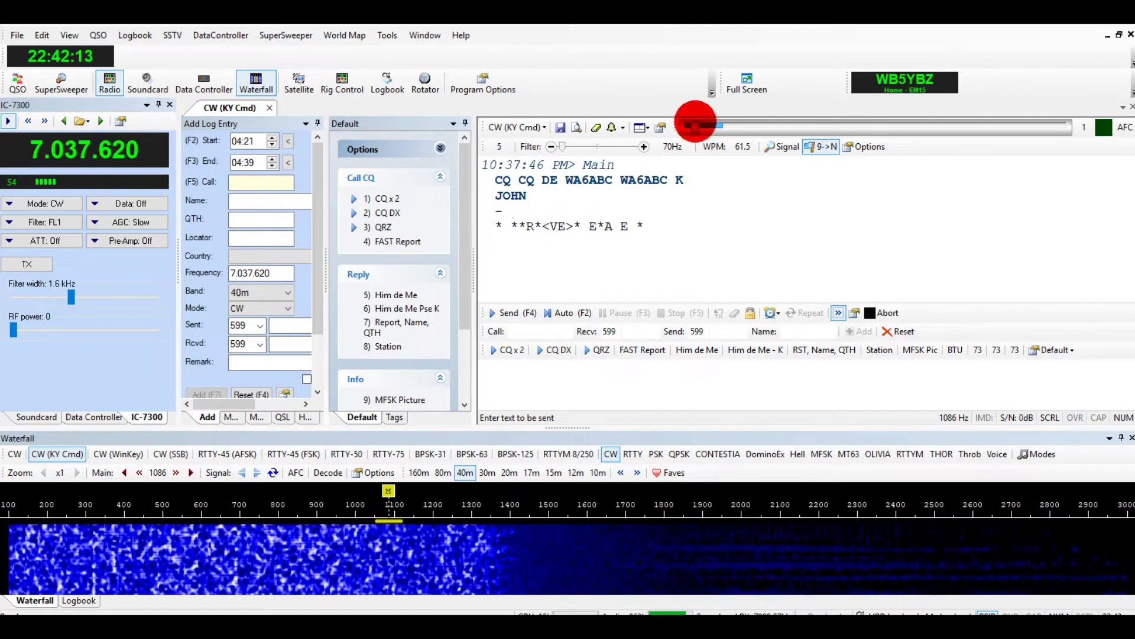
mouse_move(696, 125)
left_mouse_down()
mouse_move(759, 131)
mouse_move(735, 132)
mouse_move(755, 119)
mouse_move(735, 118)
mouse_move(765, 125)
mouse_move(732, 121)
mouse_move(799, 138)
left_mouse_up()
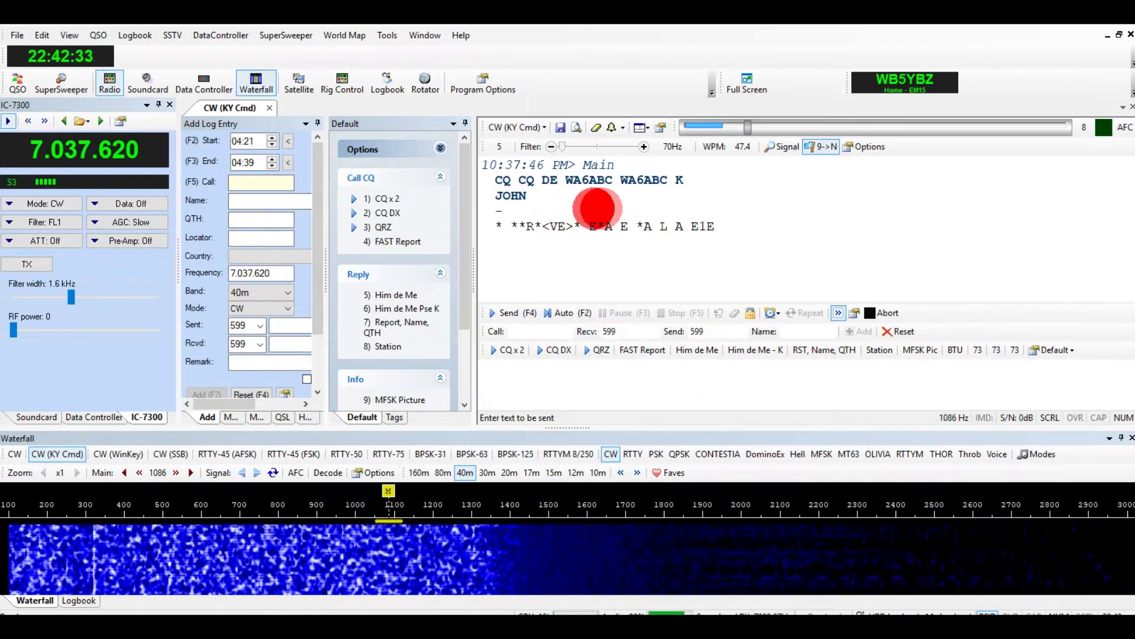
Select the first callsign after DE in the received CQ text and assign it to the log entry as the callsign
left_click(249, 182)
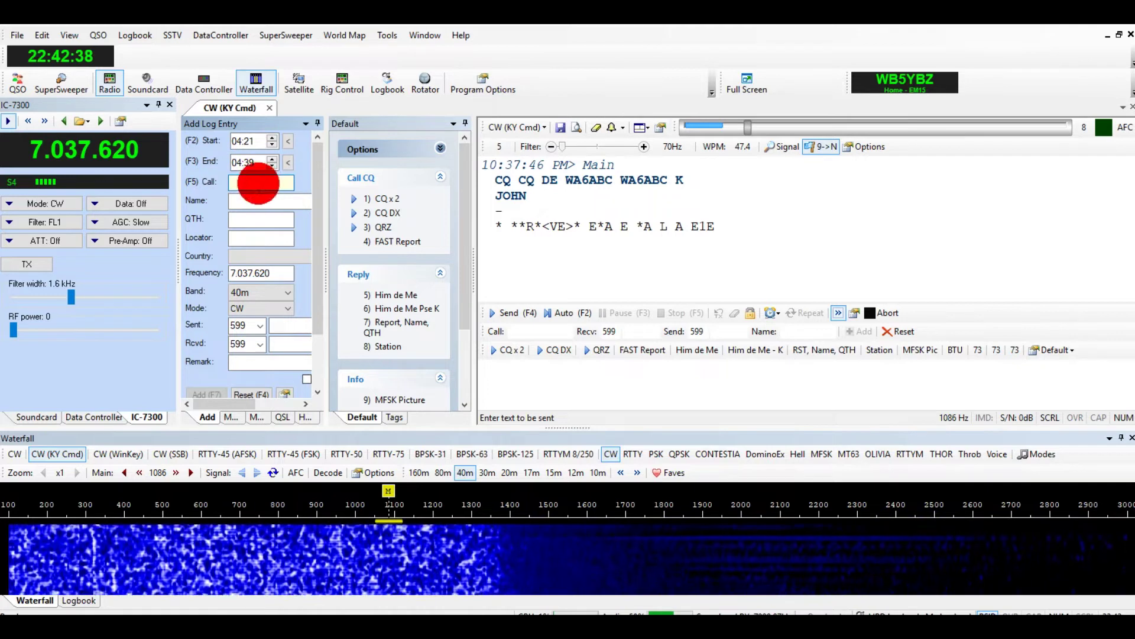
mouse_move(575, 179)
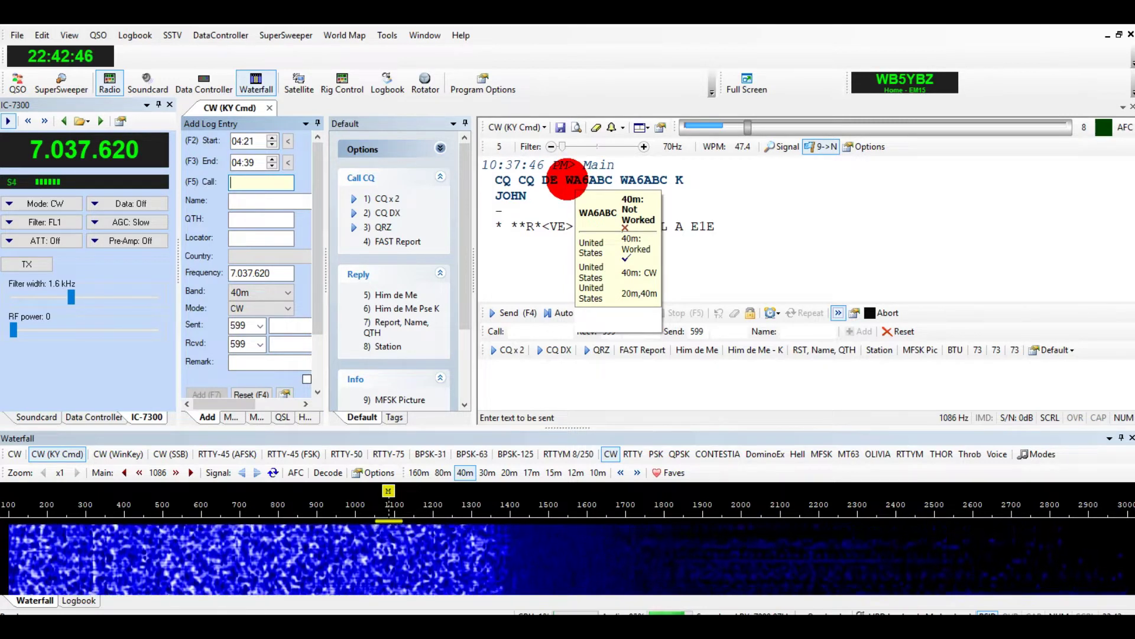
double_click(582, 180)
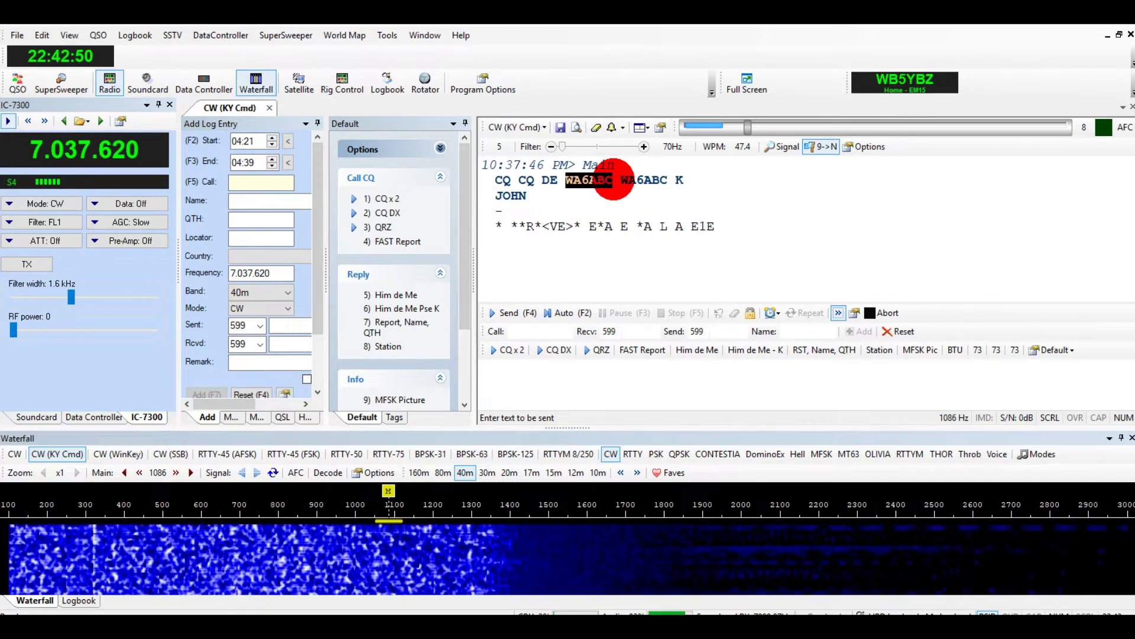
mouse_move(591, 179)
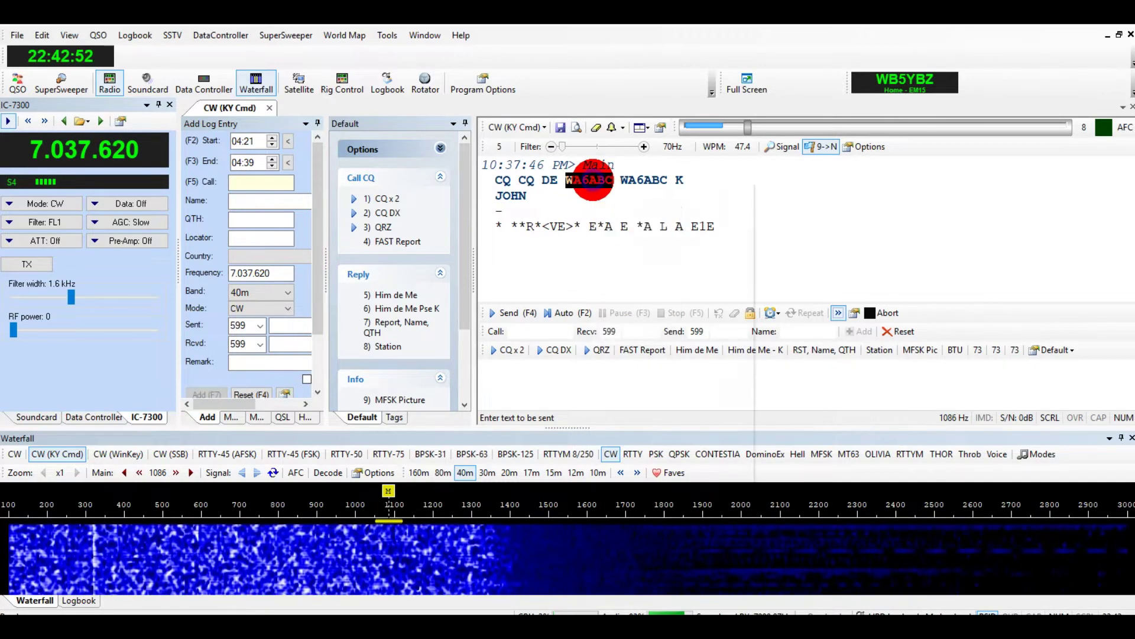
right_click(591, 180)
left_click(646, 189)
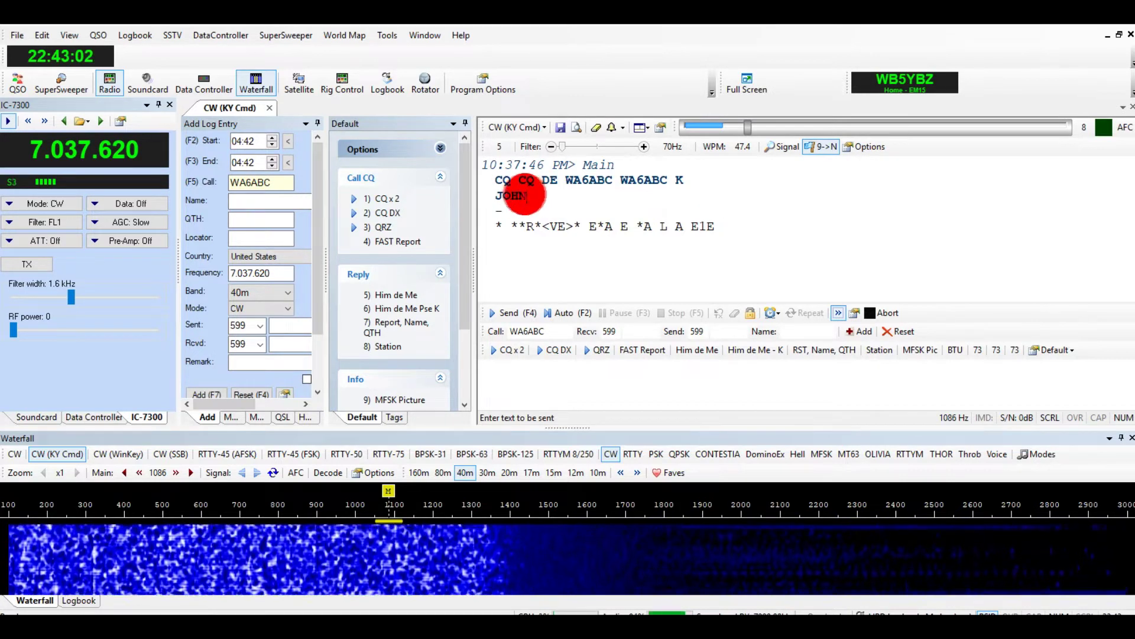
Assign the operator's name from the received text to the log entry and set the sent report to 559
left_click_drag(526, 194, 494, 194)
right_click(508, 195)
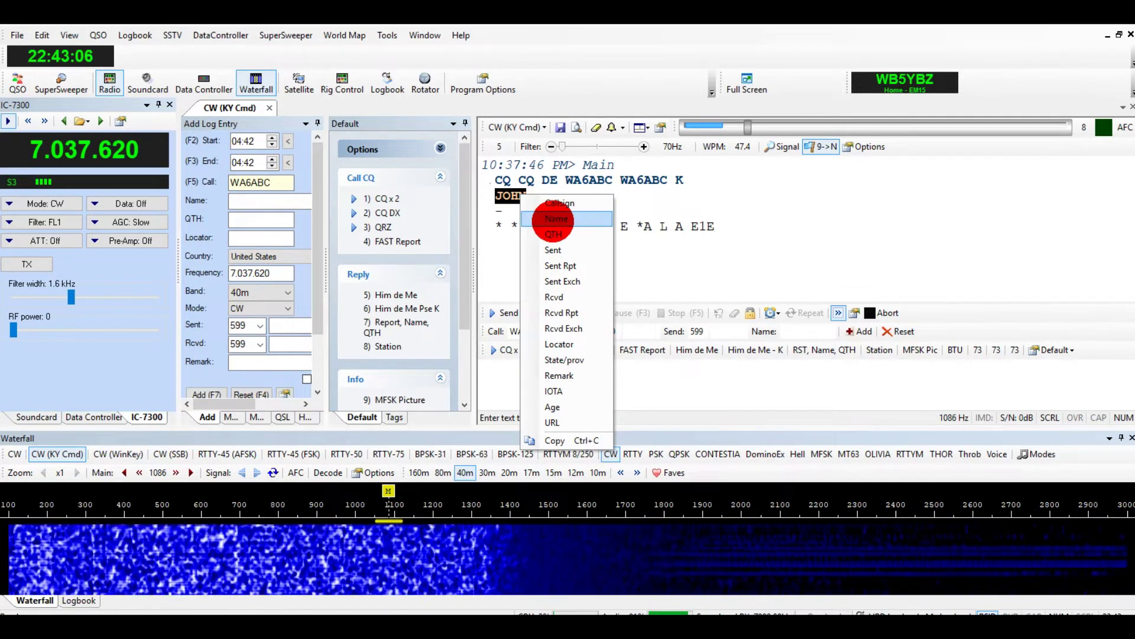
left_click(556, 219)
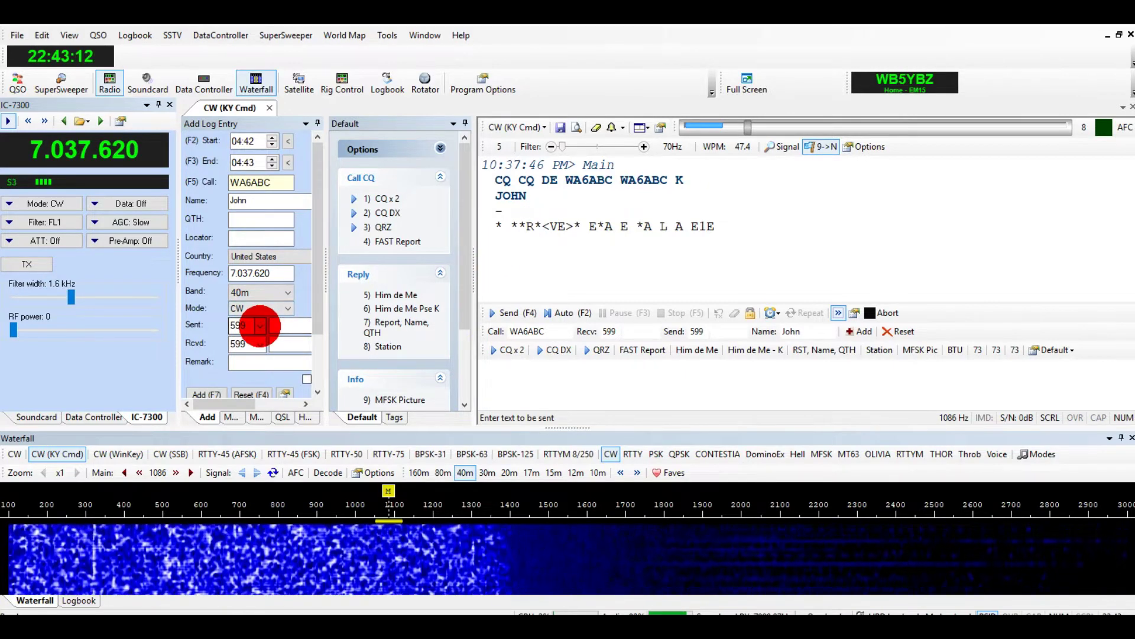
left_click(260, 326)
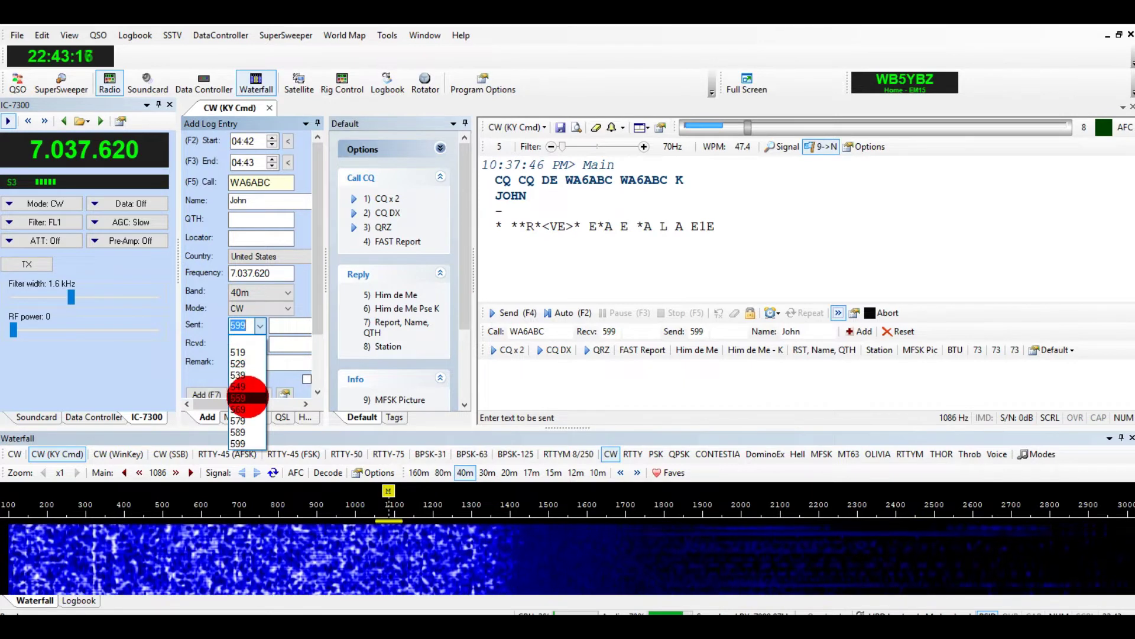
left_click(247, 398)
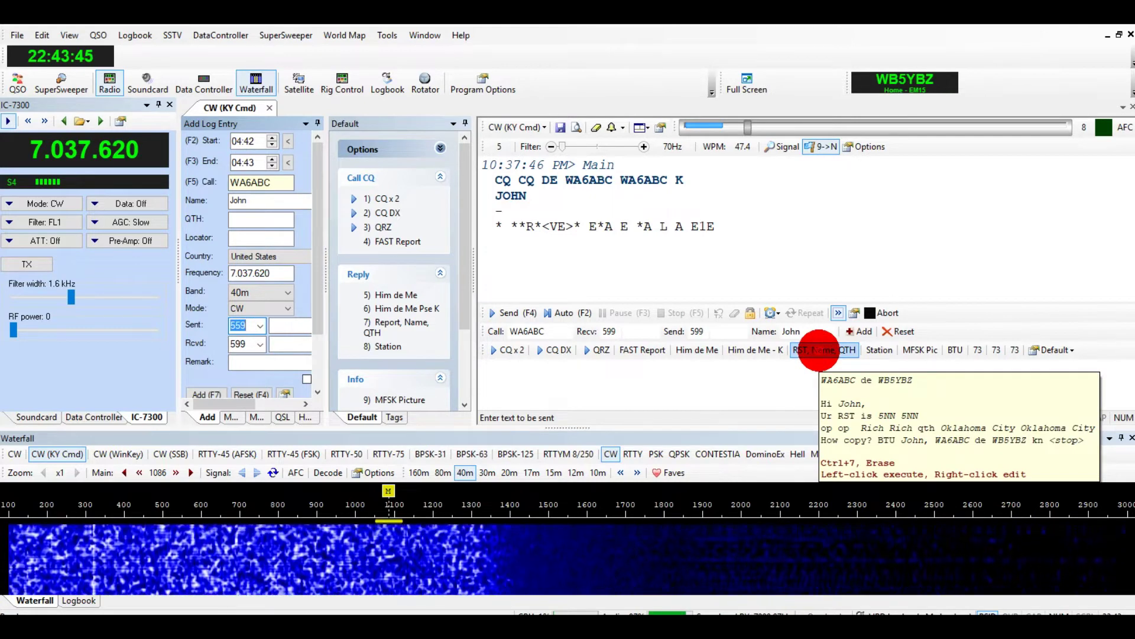
Load the RST, Name, QTH macro into the transmit text and read through the whole message
left_click(818, 350)
left_click(1126, 395)
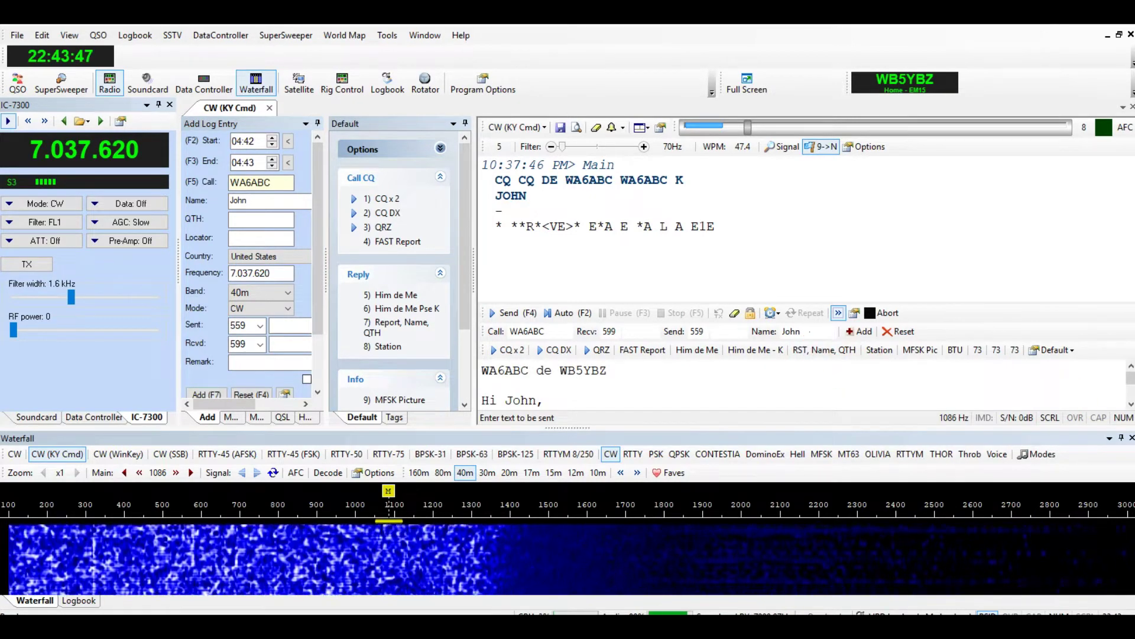
left_click(1129, 381)
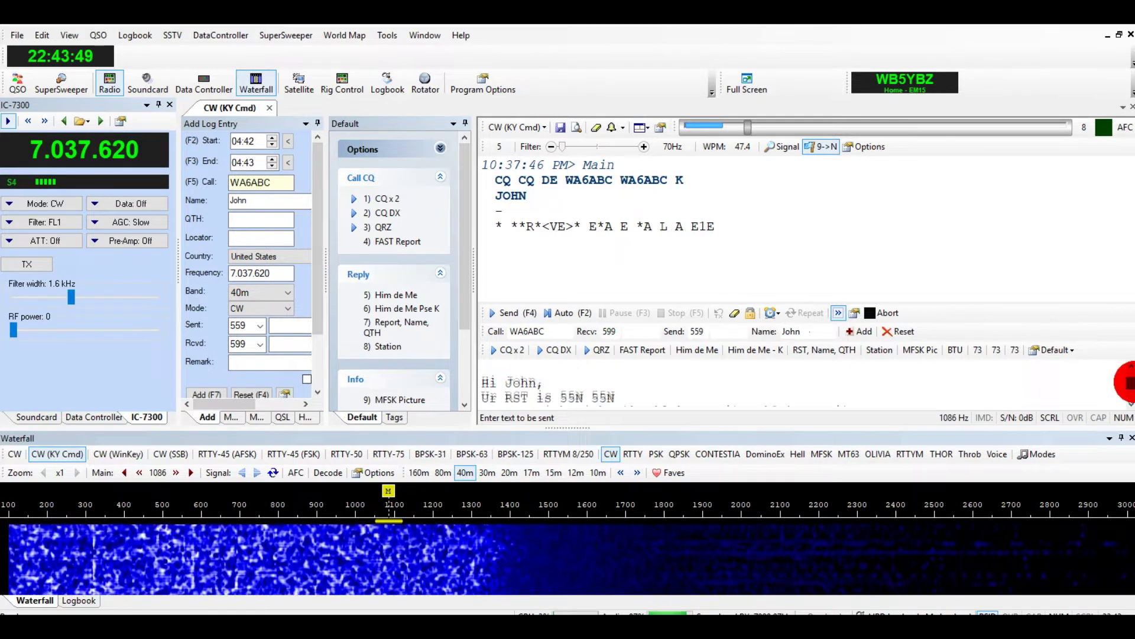
left_click(572, 399)
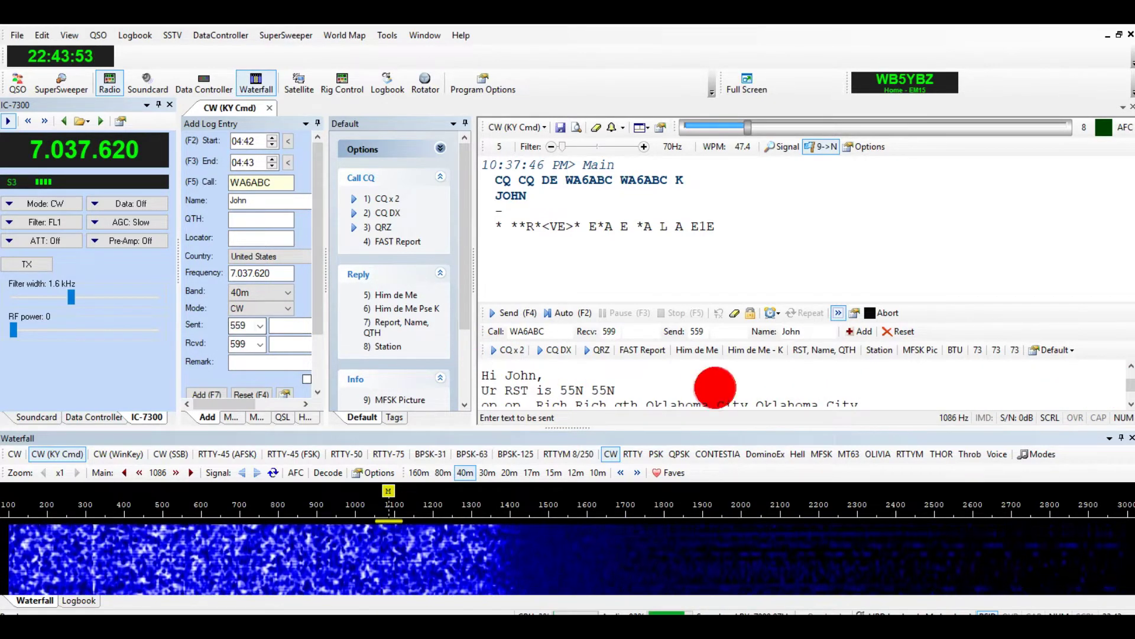
scroll(702, 387, "down", 1)
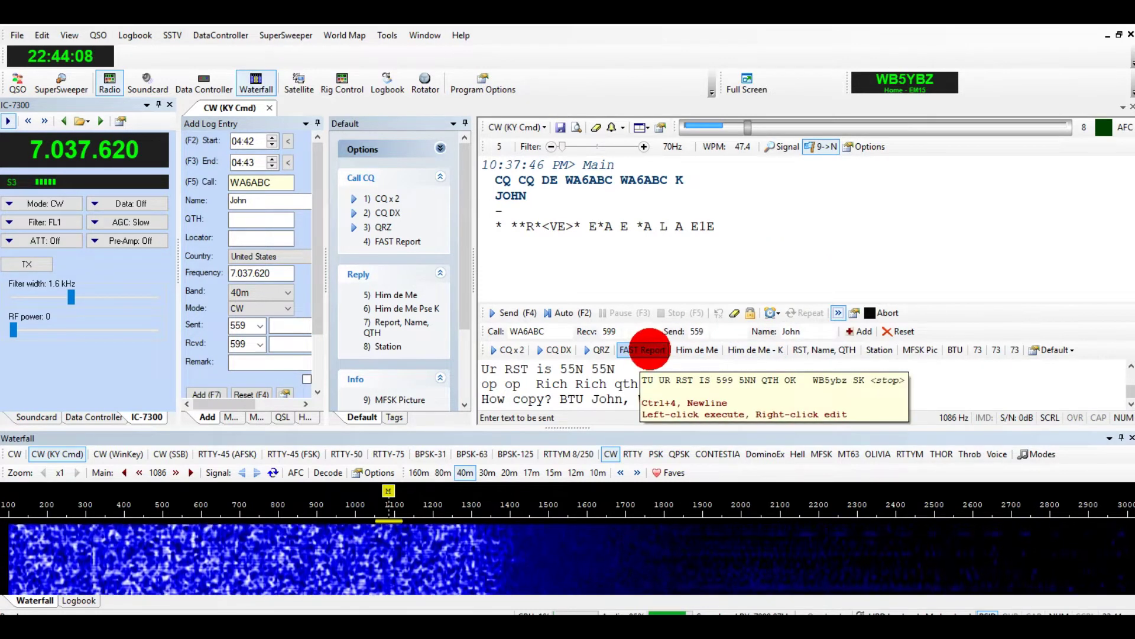
Examine the definitions of the FAST Report and Him de Me macros in the macro editor, closing each without changes
right_click(648, 349)
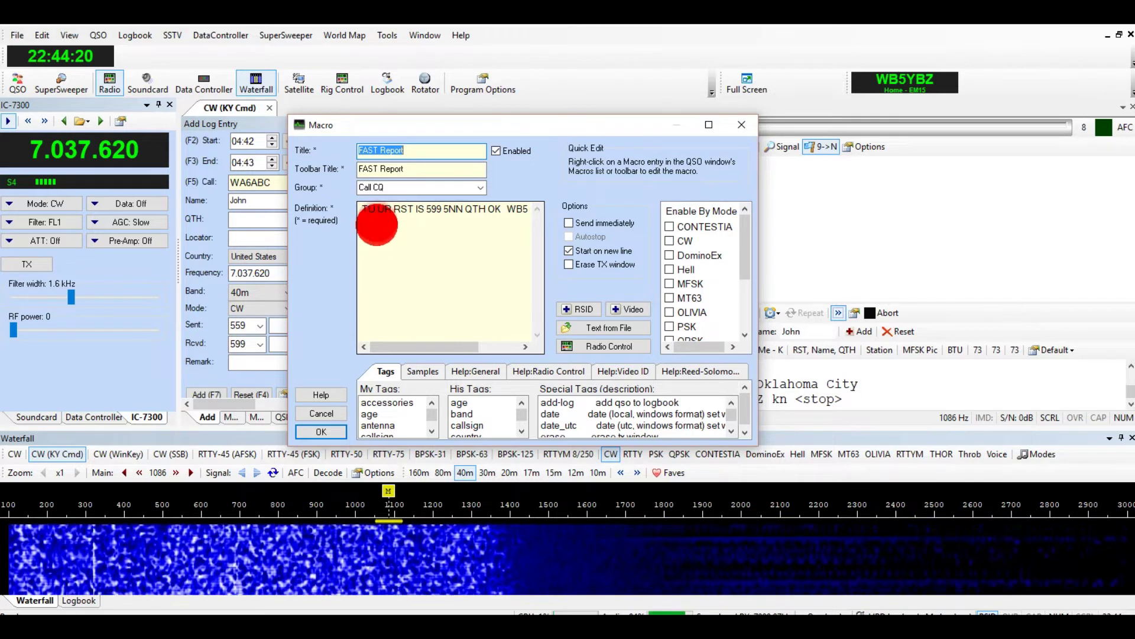
left_click_drag(387, 220, 409, 220)
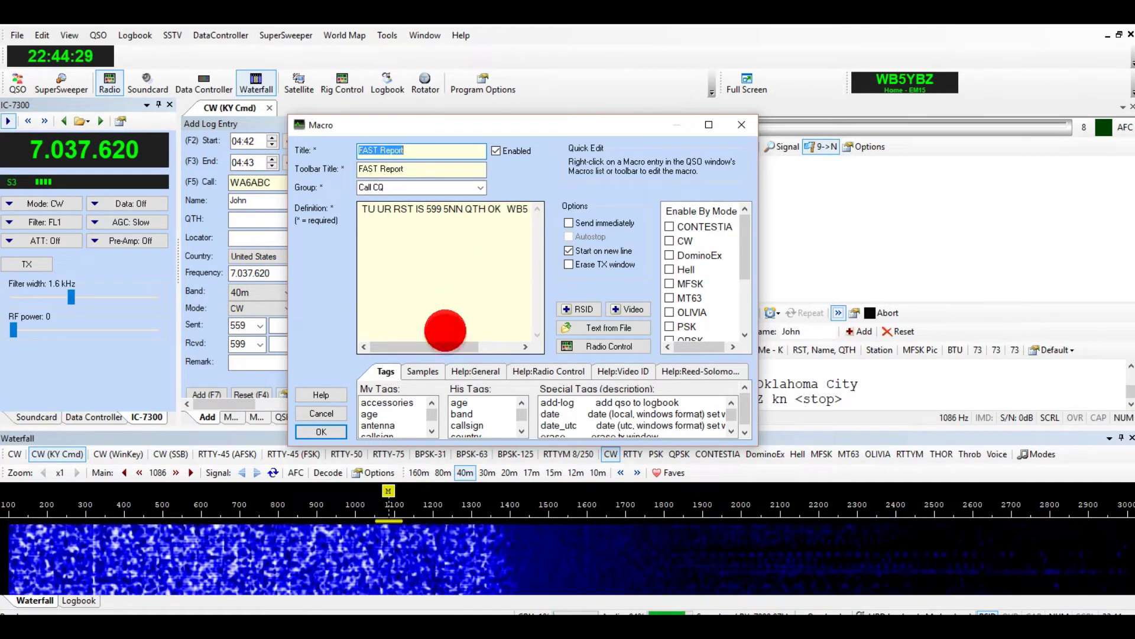
left_click_drag(446, 346, 480, 346)
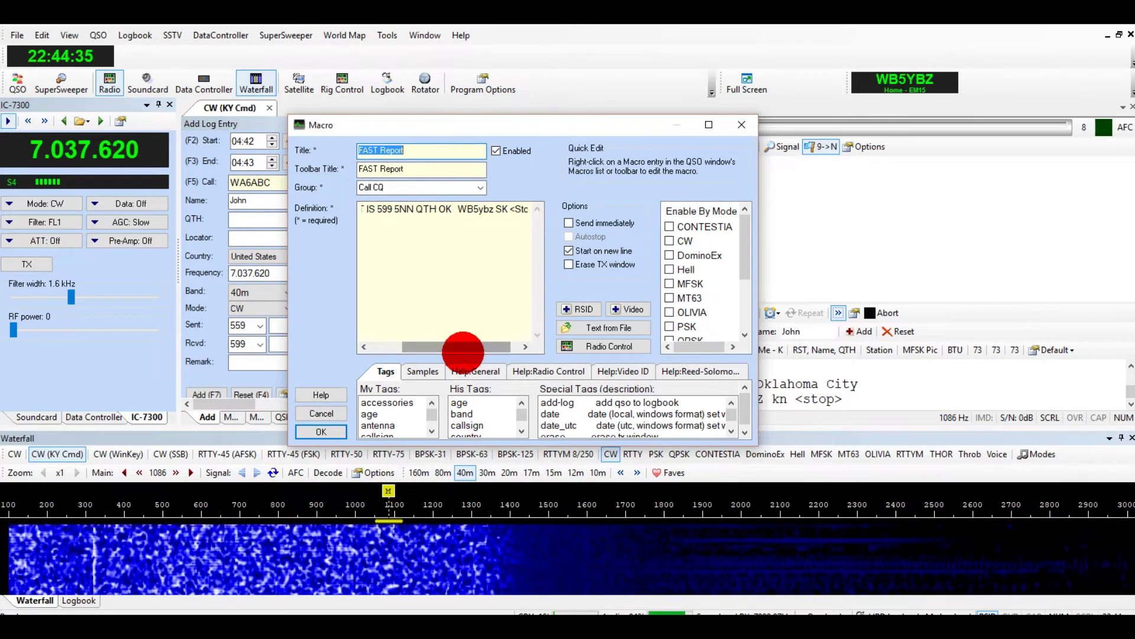
left_click_drag(466, 343, 473, 342)
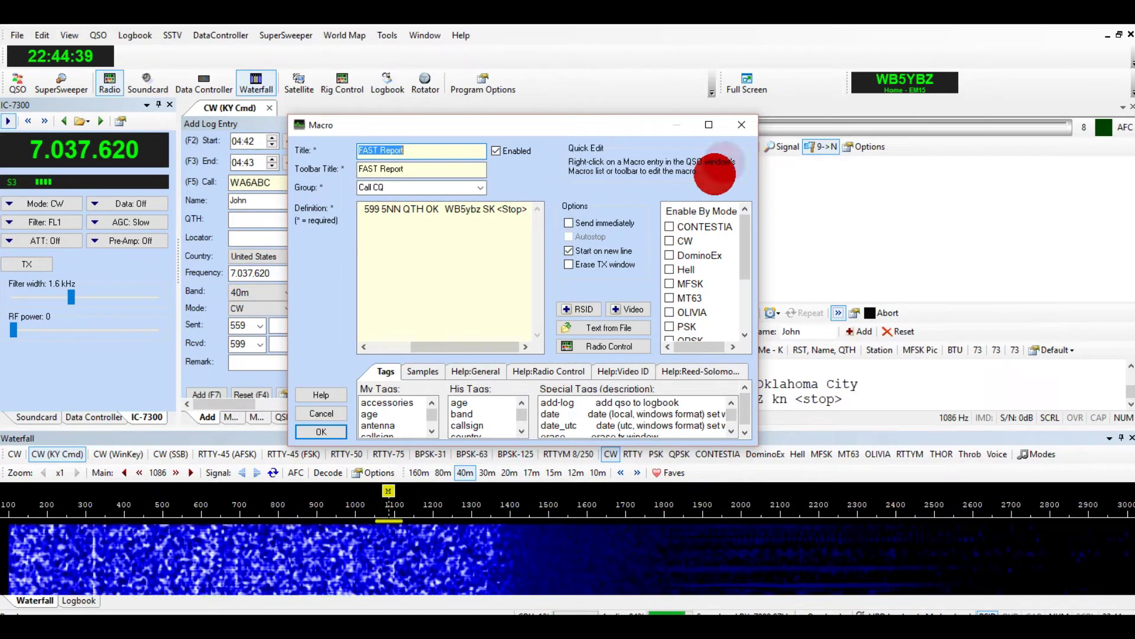
left_click(749, 124)
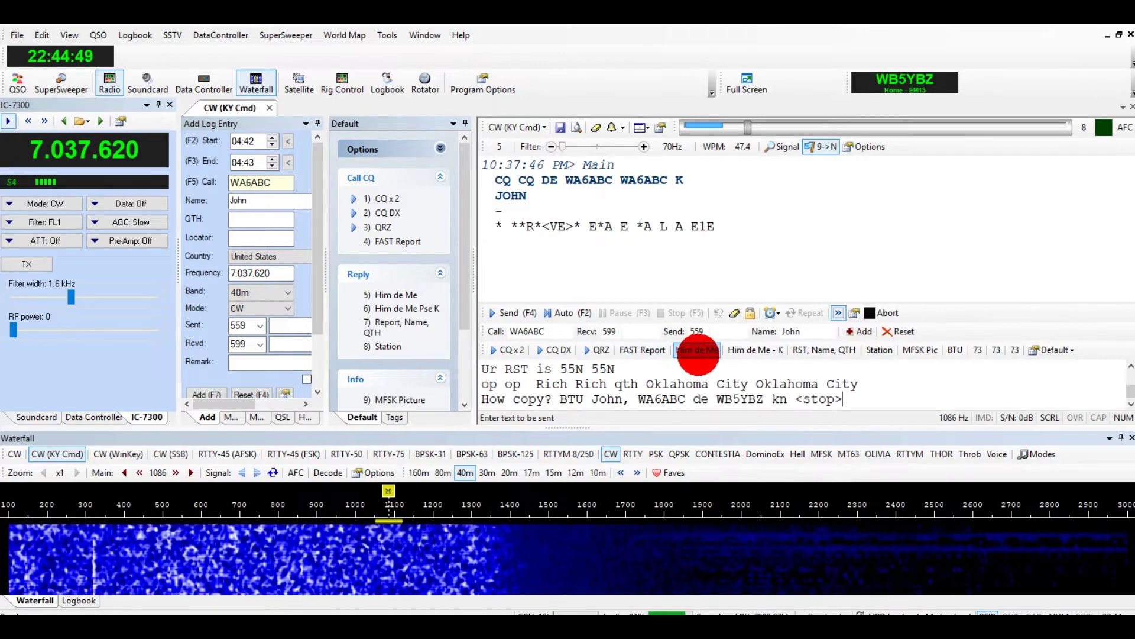
right_click(697, 350)
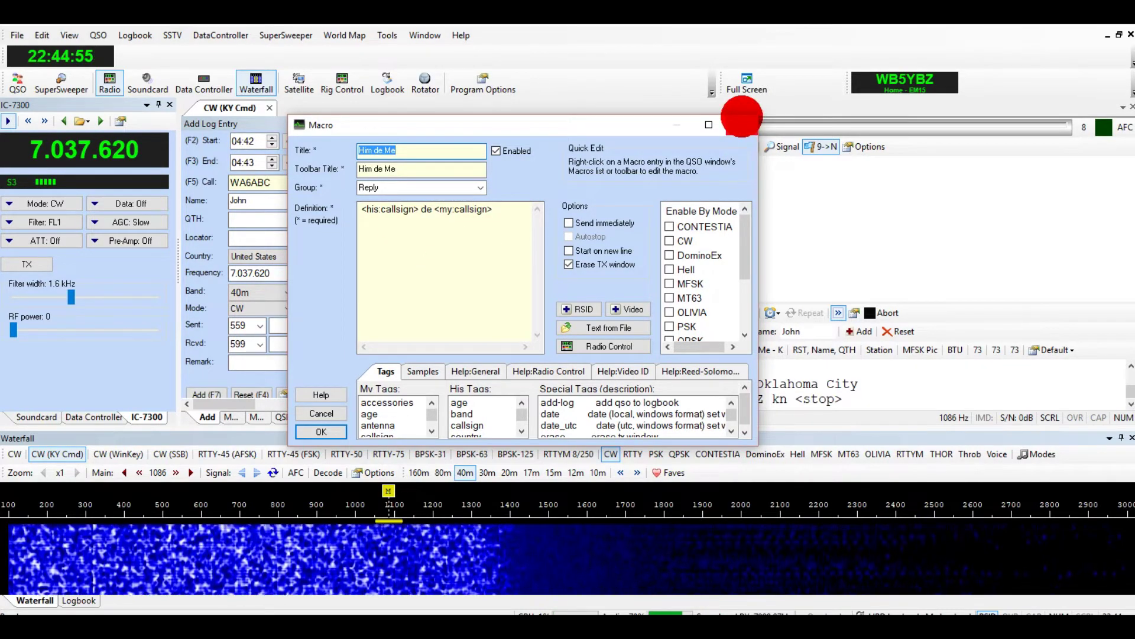
left_click(742, 124)
Clear the prepared message from the transmit text area
mouse_move(706, 225)
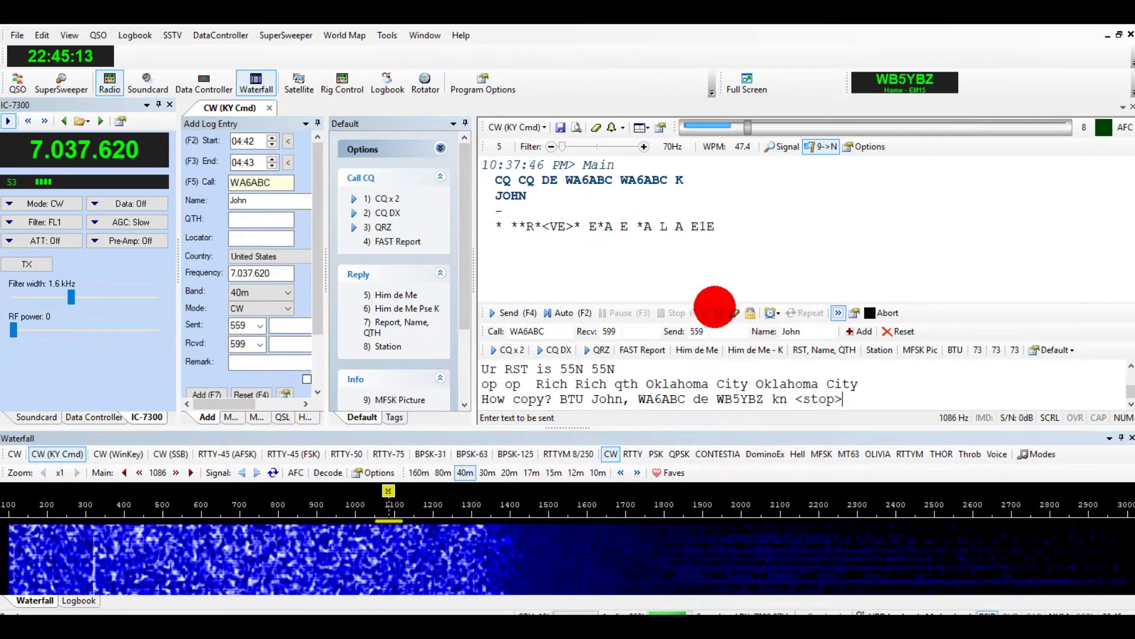
left_click(733, 313)
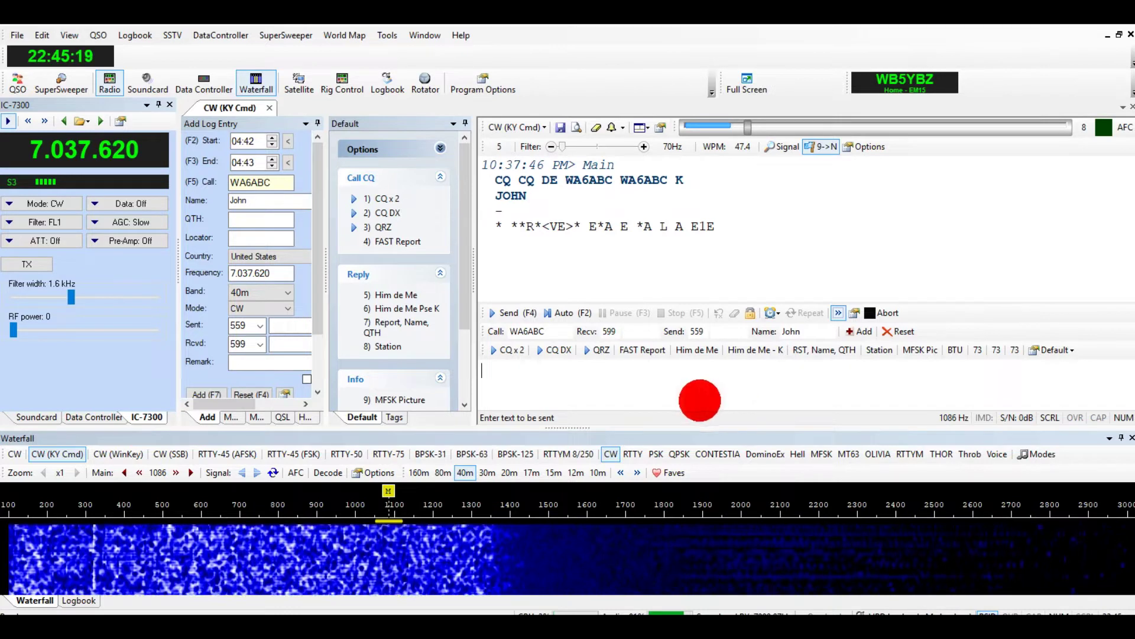
Load the RST, Name, QTH macro into the transmit text, append 530, and clear the message
left_click(816, 349)
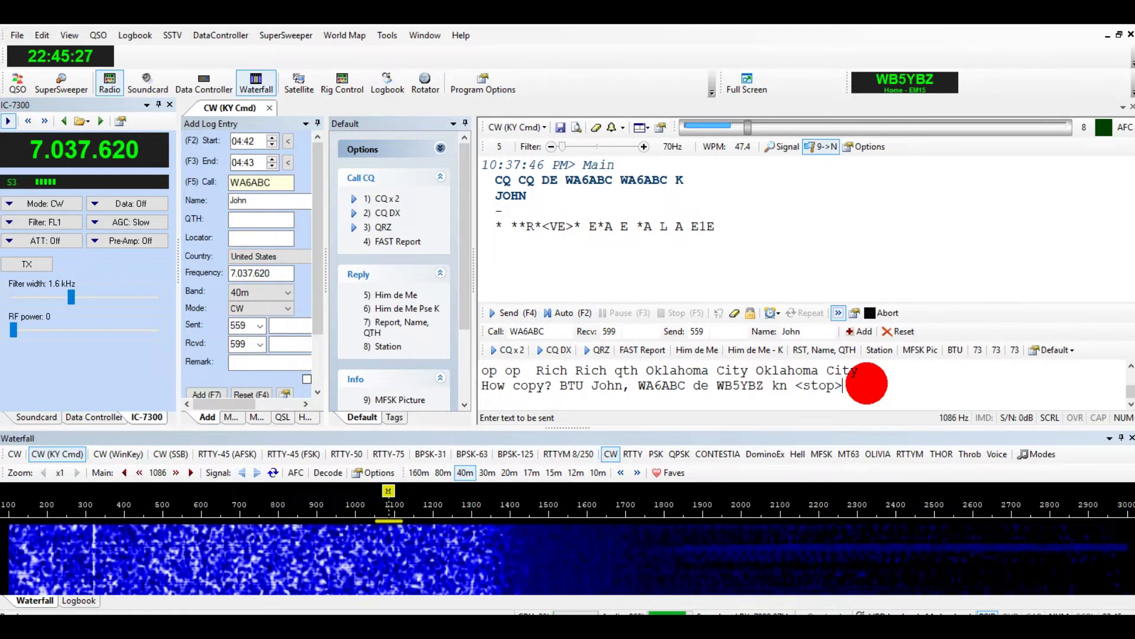
type("530")
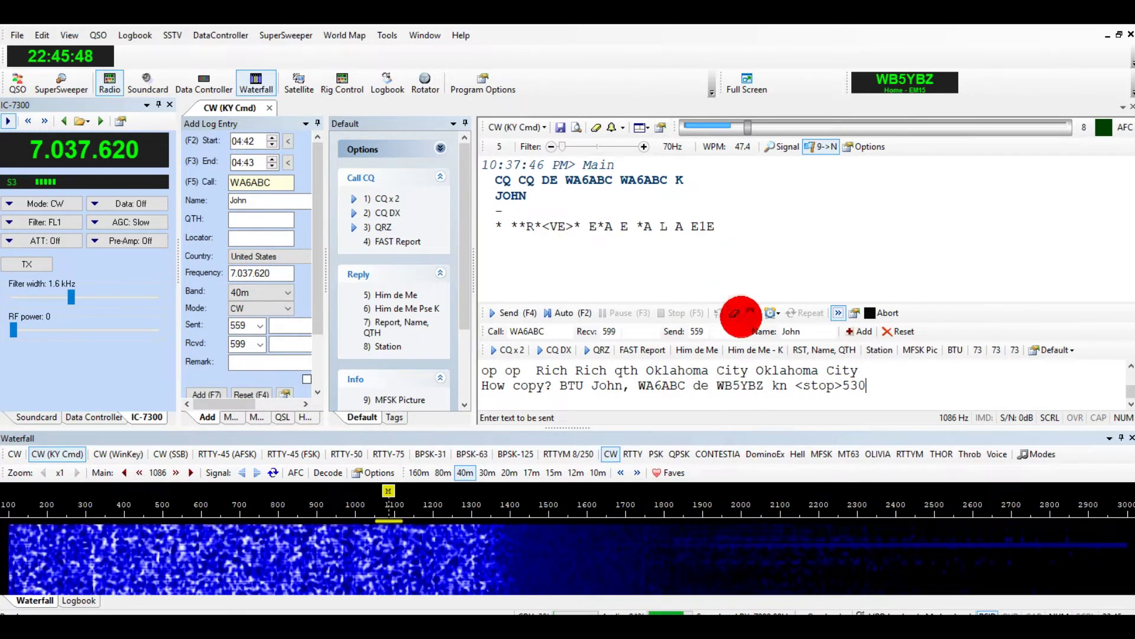
left_click(734, 314)
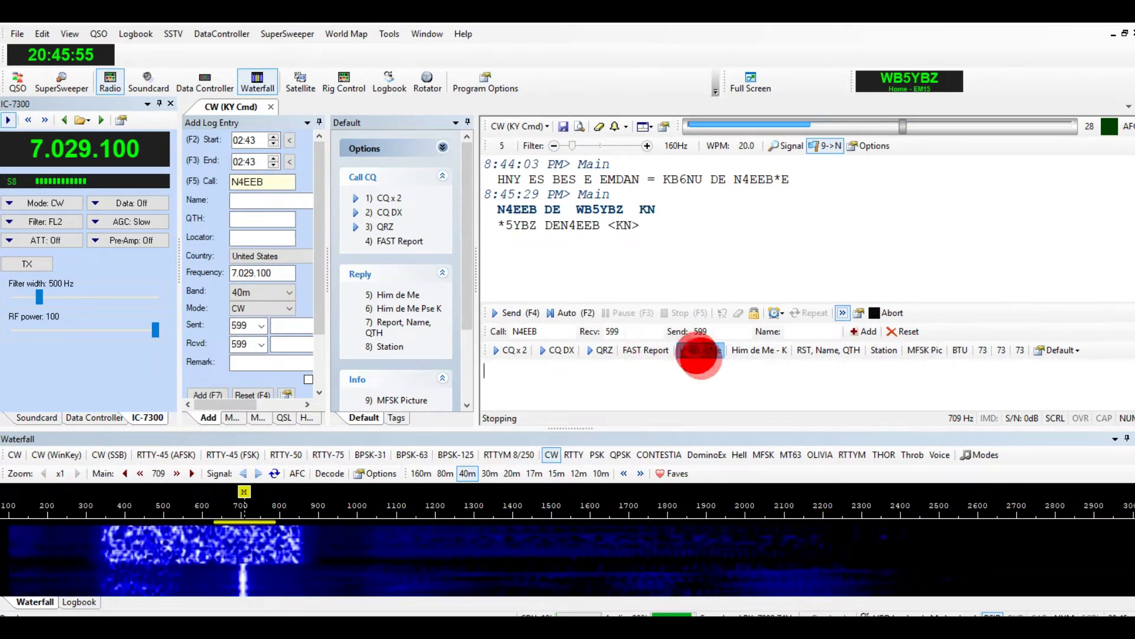
Start transmitting the Him de Me macro and add "hi there name is" followed by the sending operator's first name twice
left_click(700, 349)
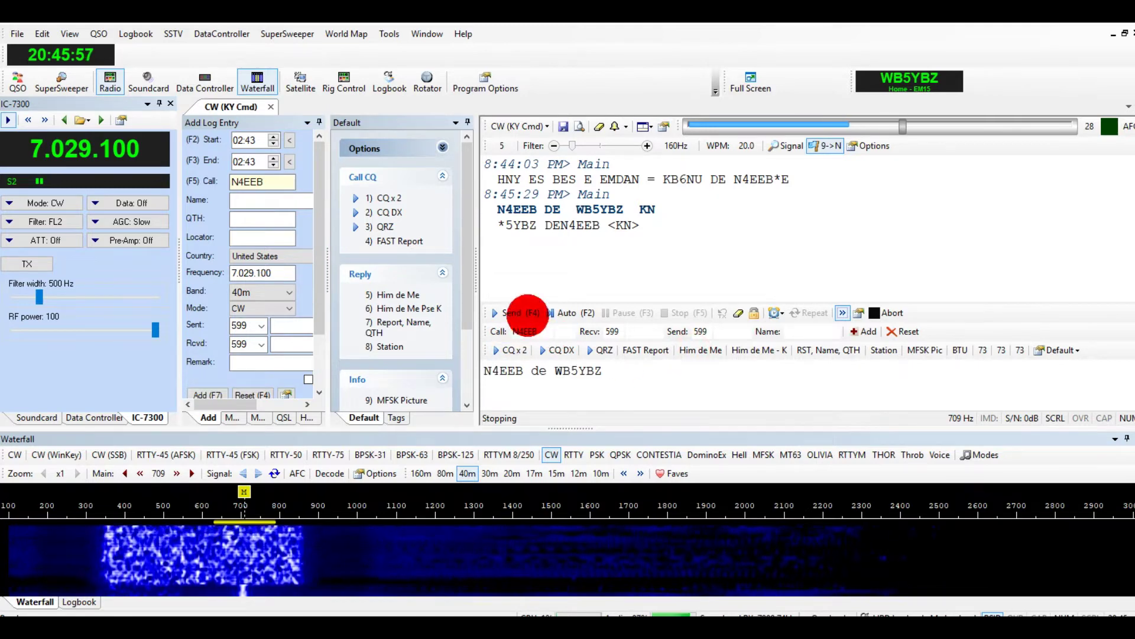
left_click(526, 313)
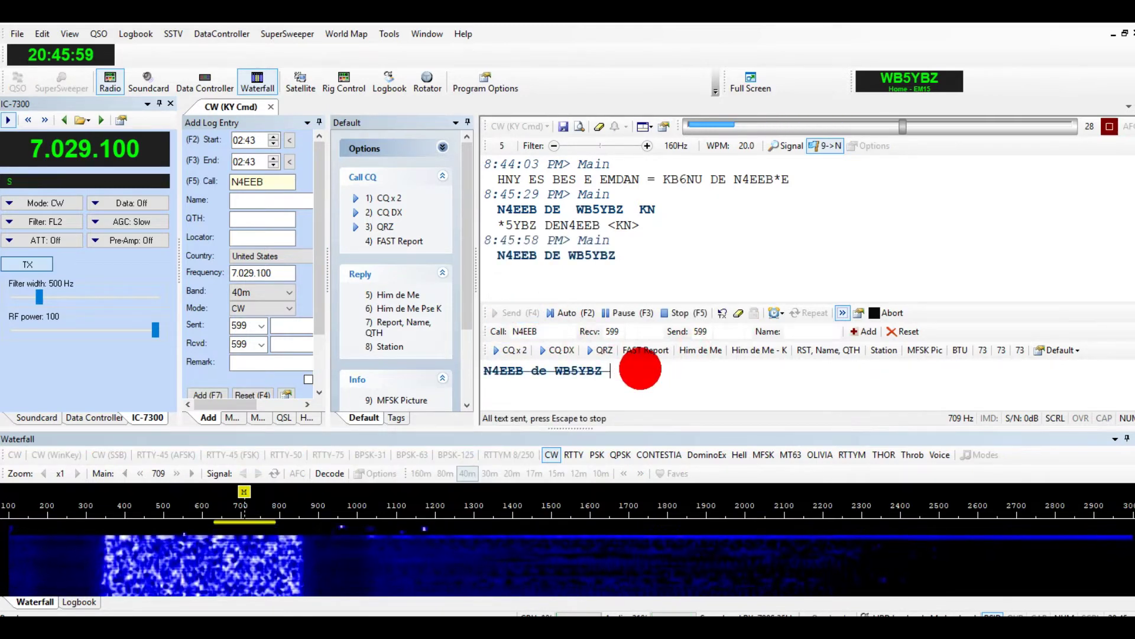
type("hi the")
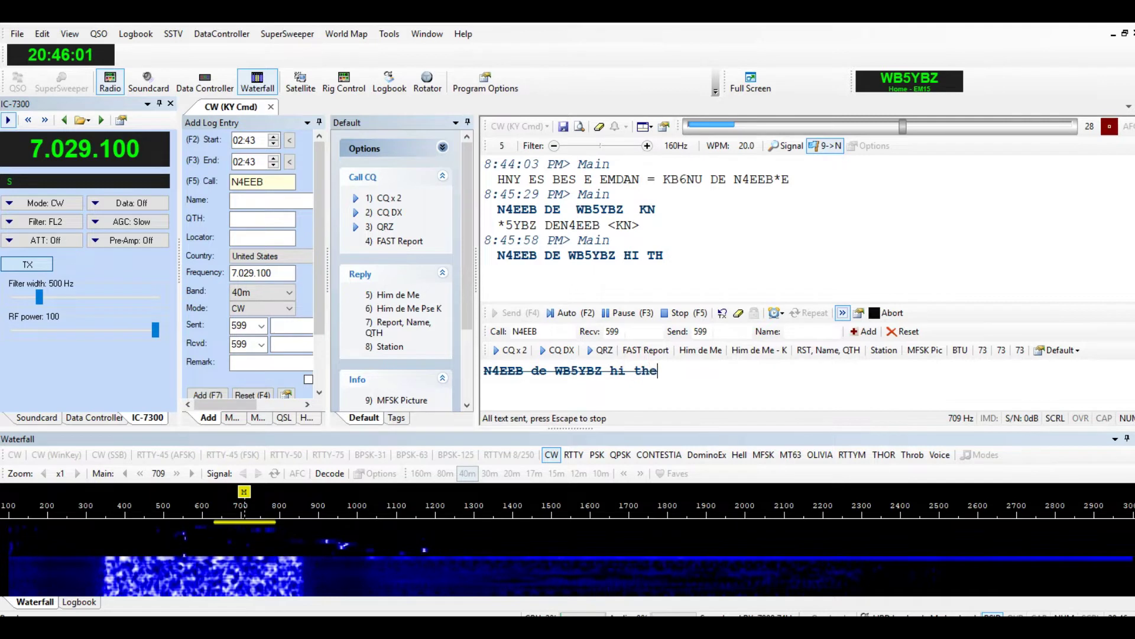
type("re ")
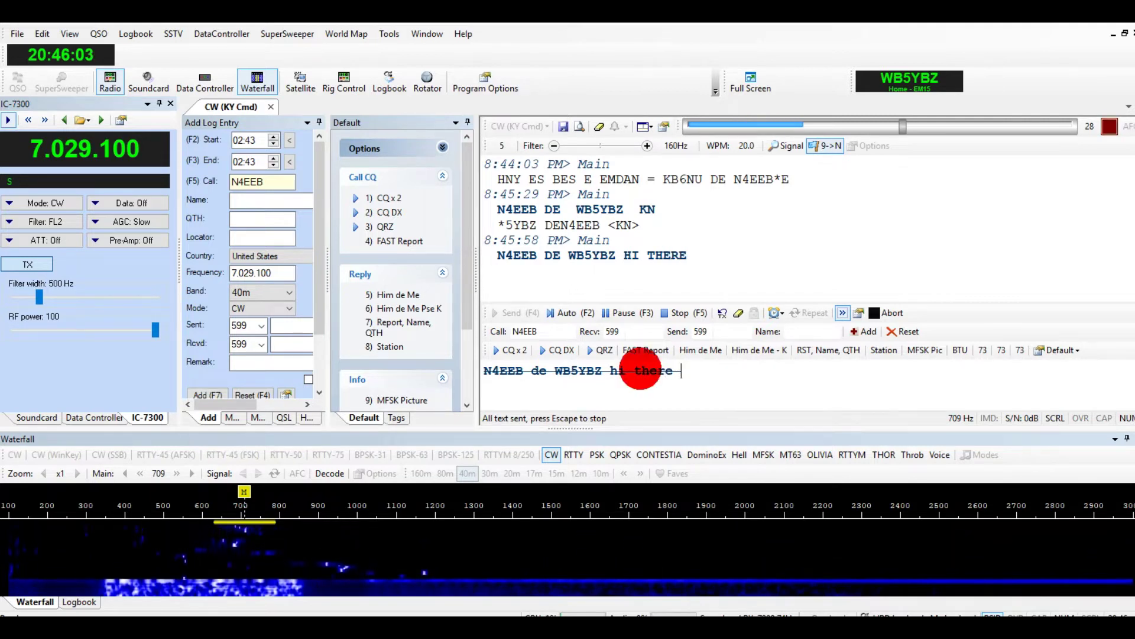
type("name is ri")
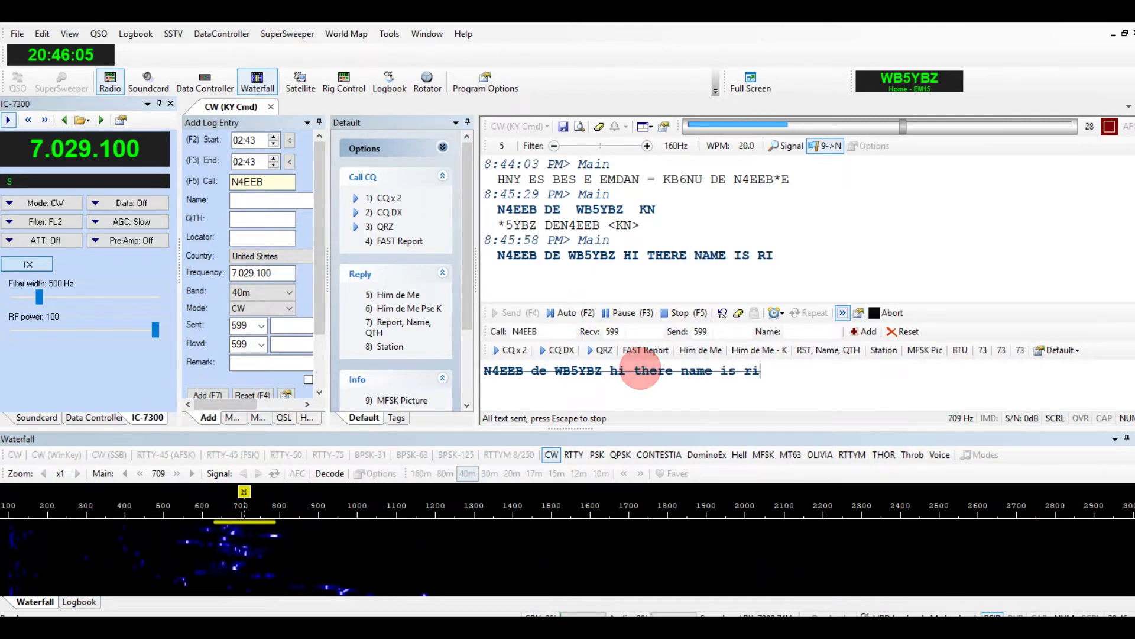
type("ch rich ")
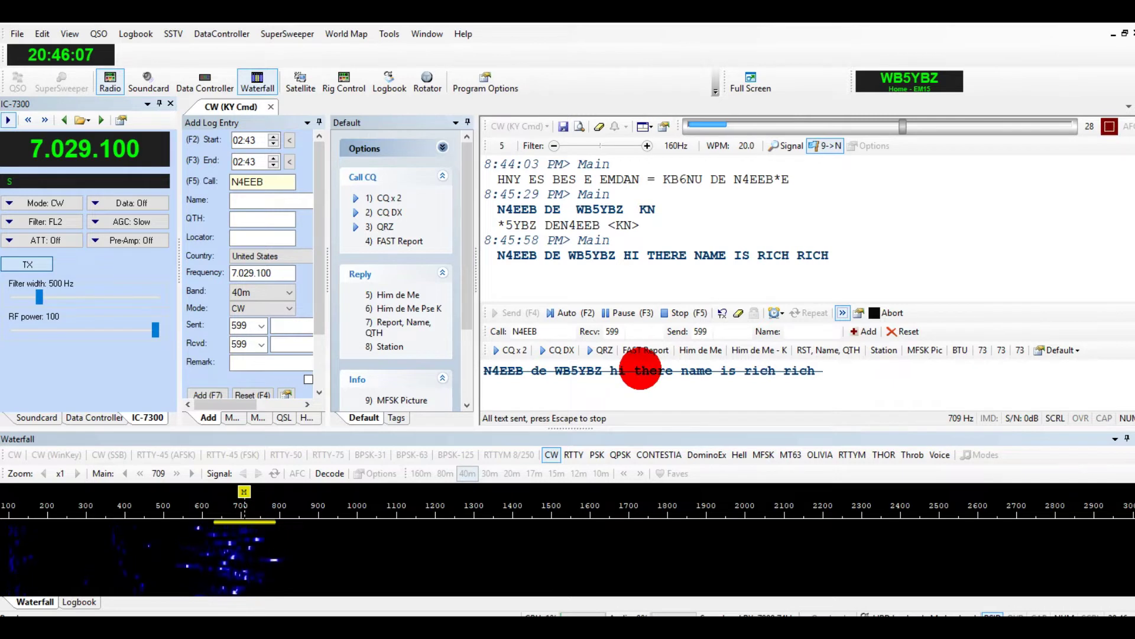
Send "in okc oklahoma city, ur 599 599 with qsb" and hand over to the other station with the BTU macro
type("in okc okl")
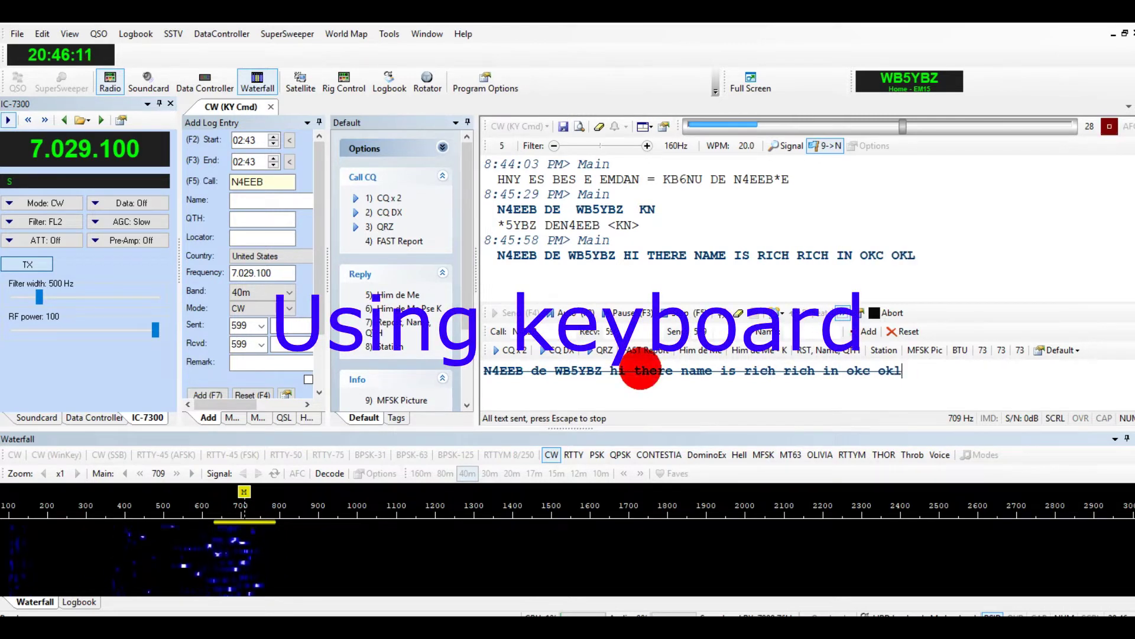
type("ahoma ")
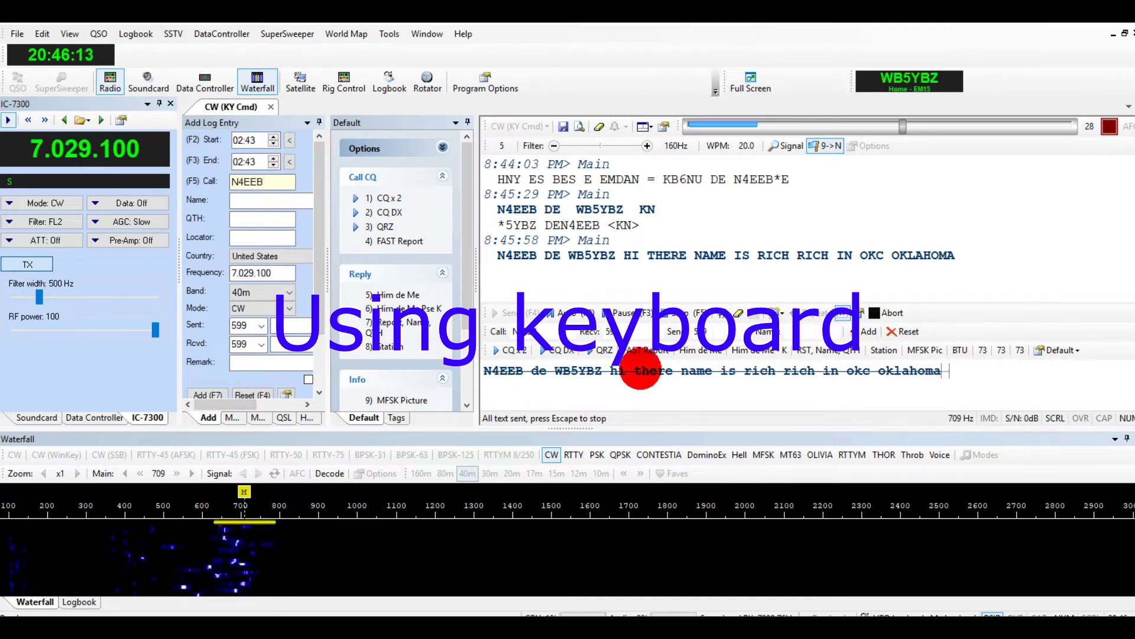
type("city, ur ")
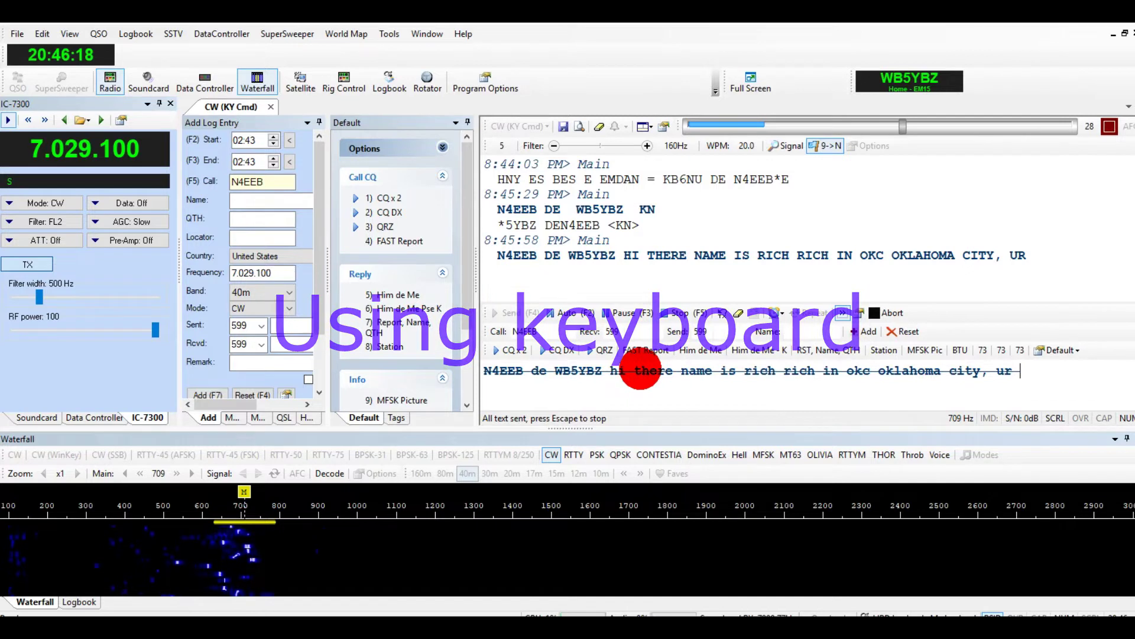
type("599")
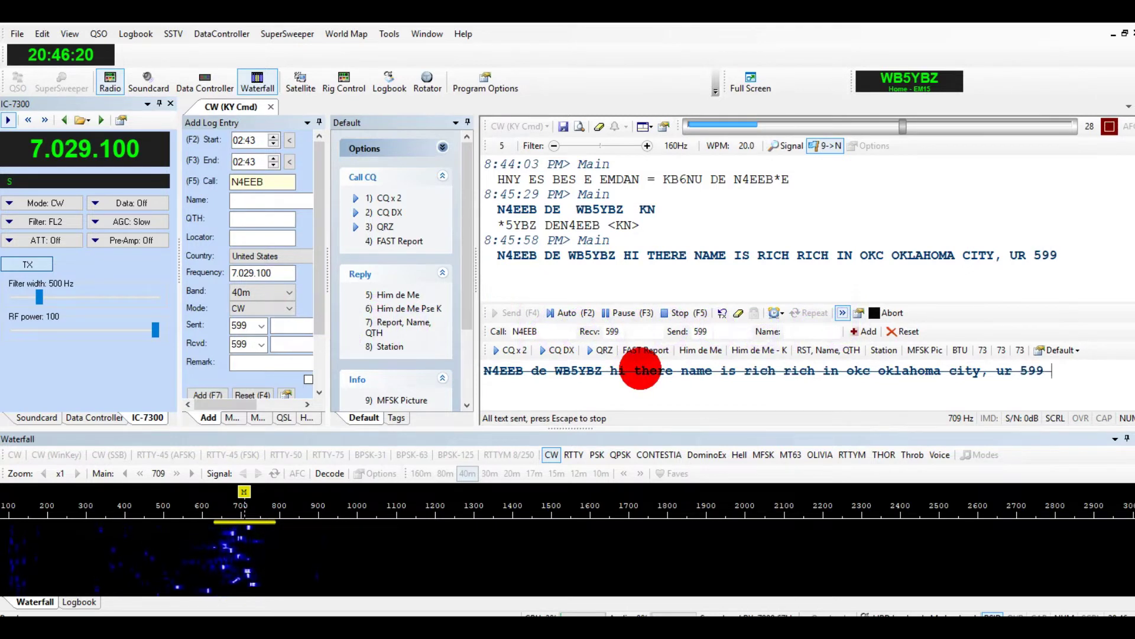
type(" 599 with q")
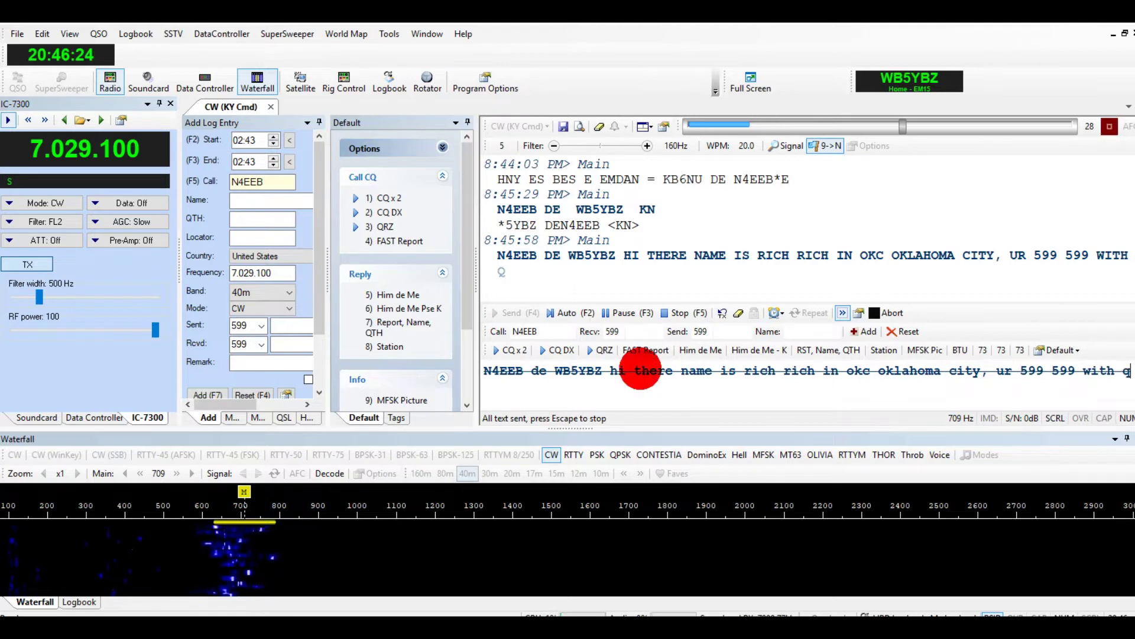
type("sb")
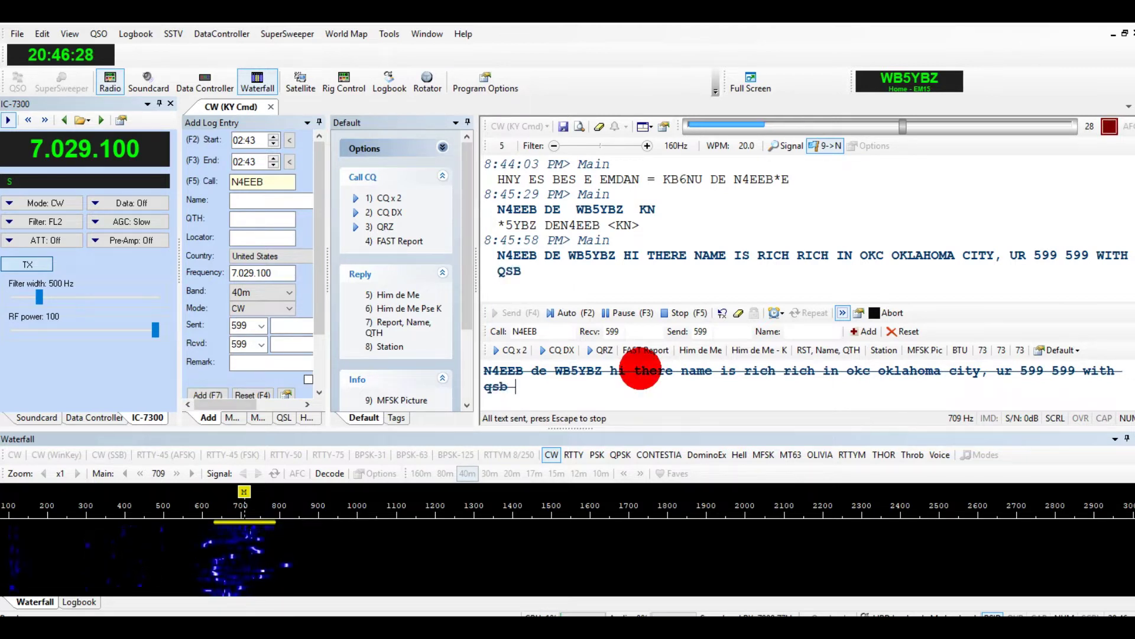
left_click(958, 350)
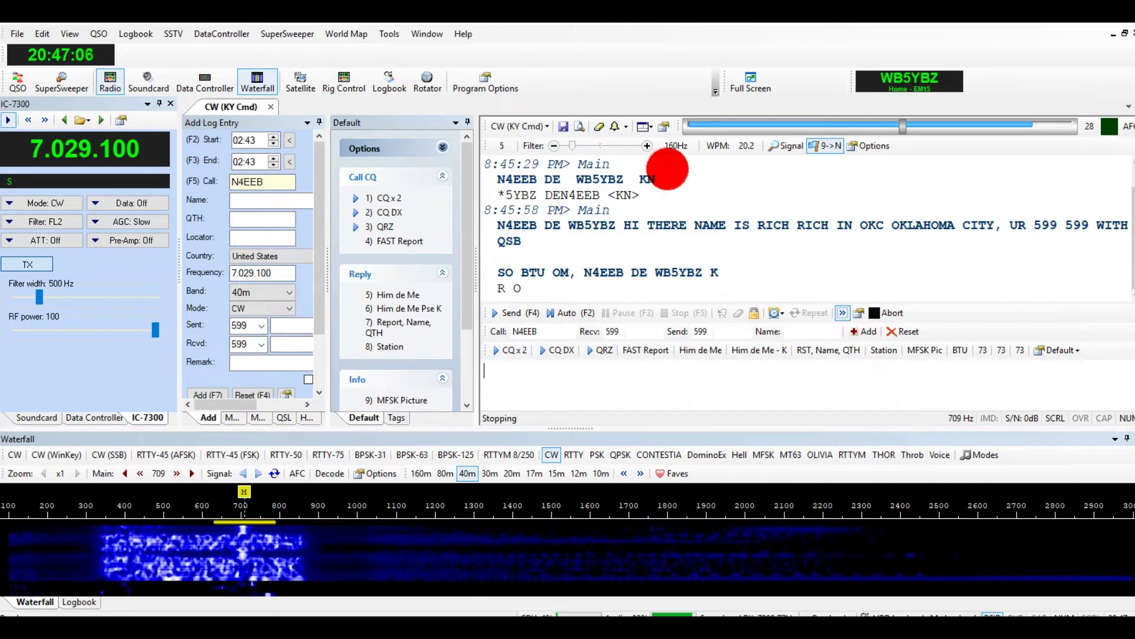
Clear the received text and assign the operator's name from the newly decoded text to the log entry
left_click(599, 126)
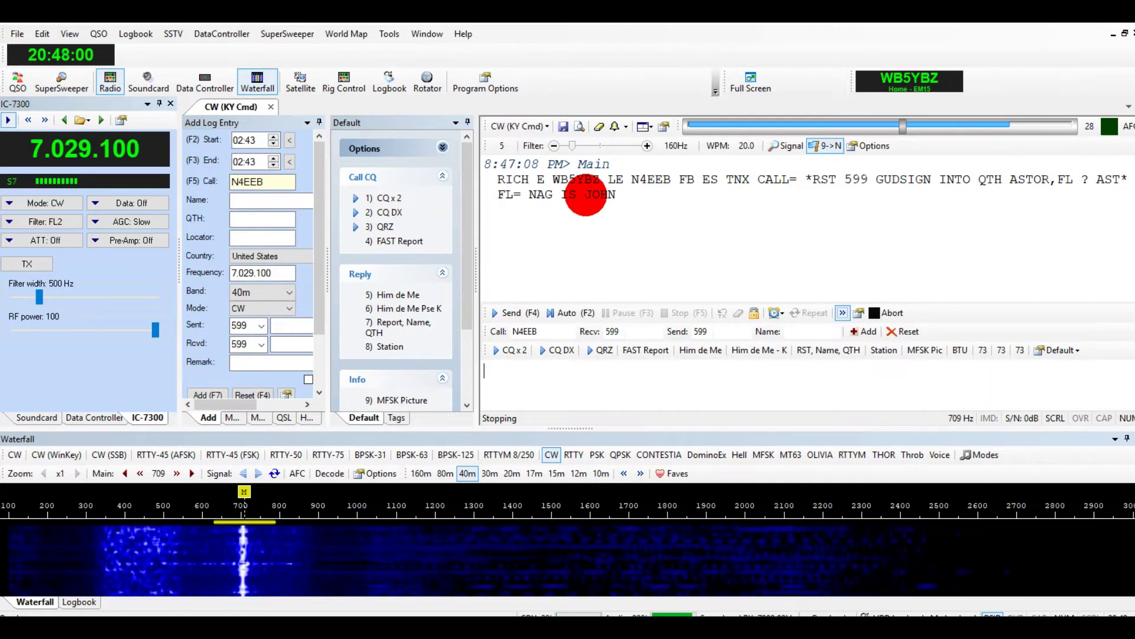
double_click(600, 195)
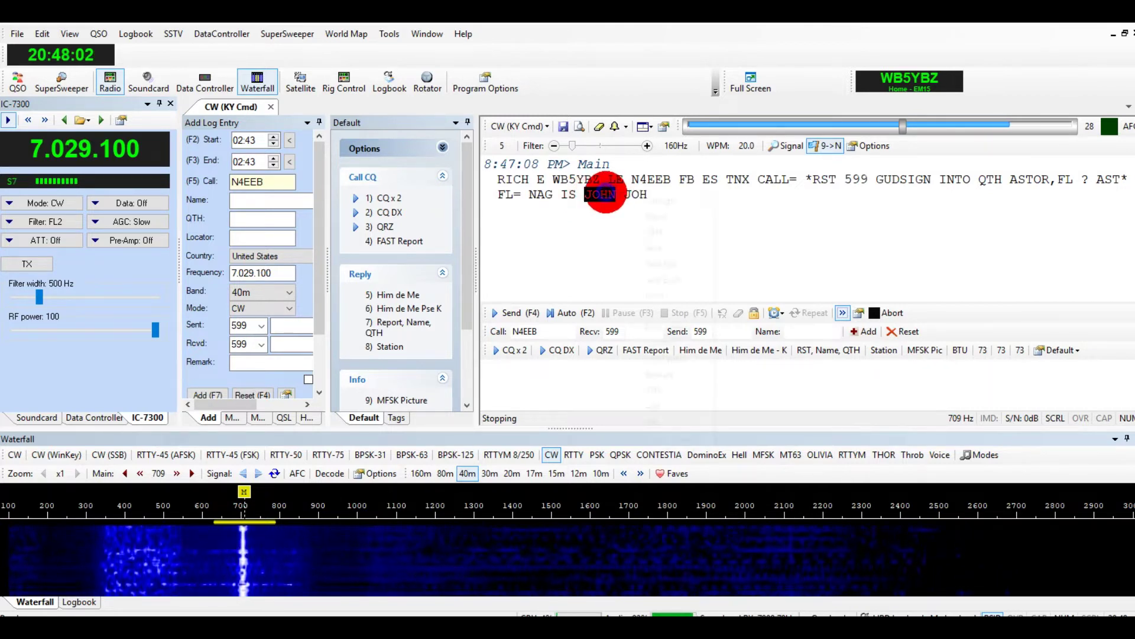
right_click(606, 196)
left_click(707, 216)
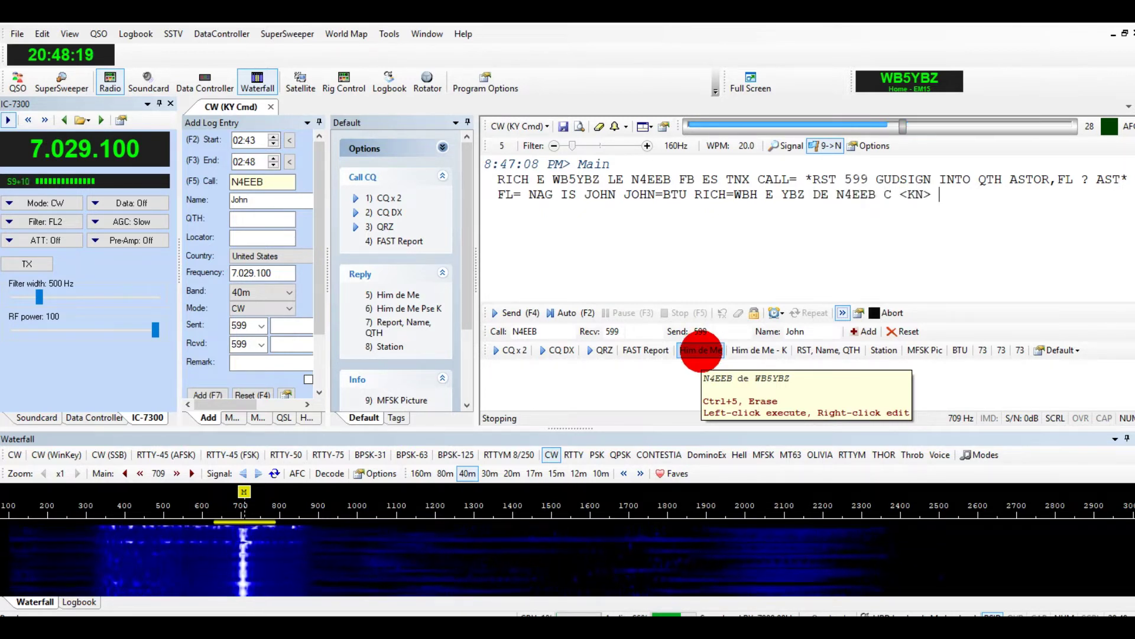
Start the reply with the Him de Me macro and send "fb", the other operator's first name, and "your signal is really booming"
left_click(701, 350)
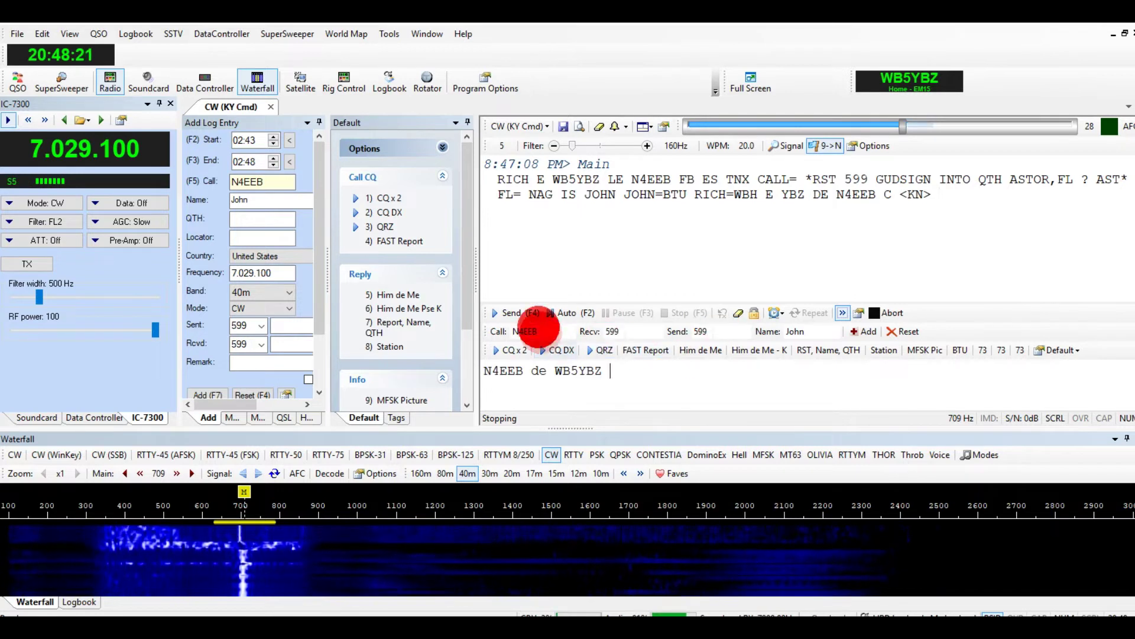
left_click(526, 313)
type("f")
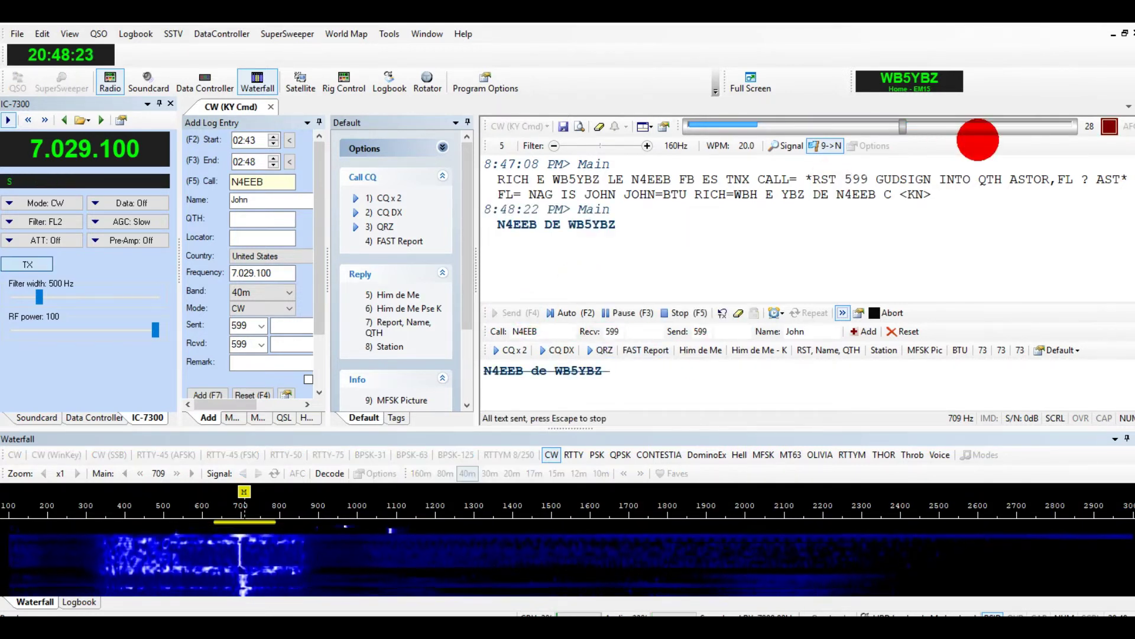
type("b j")
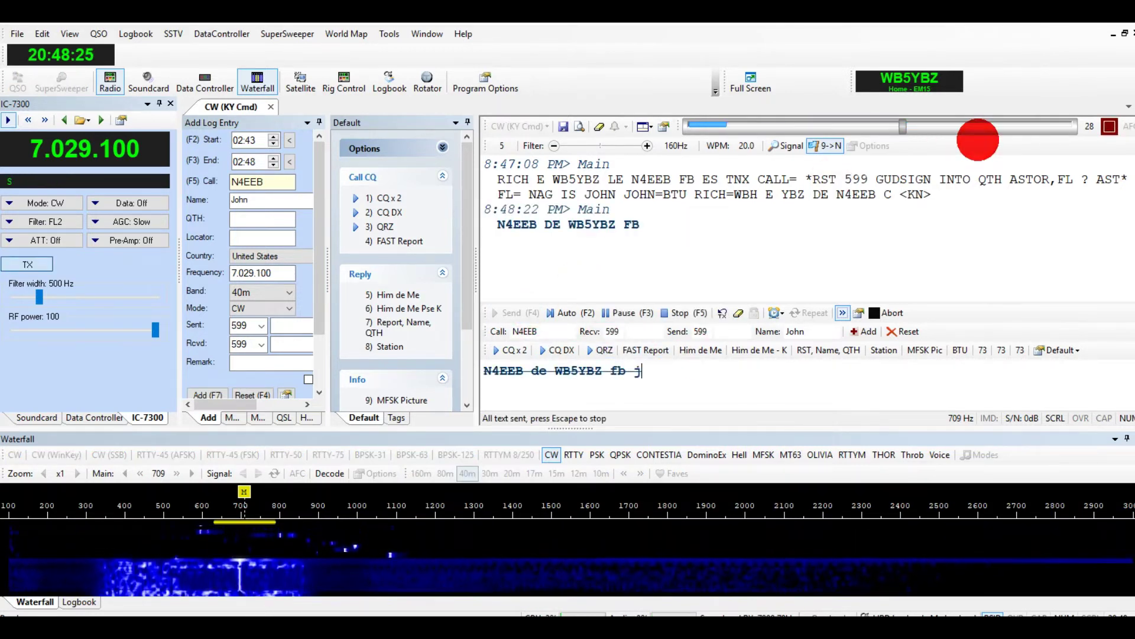
type("ohn you")
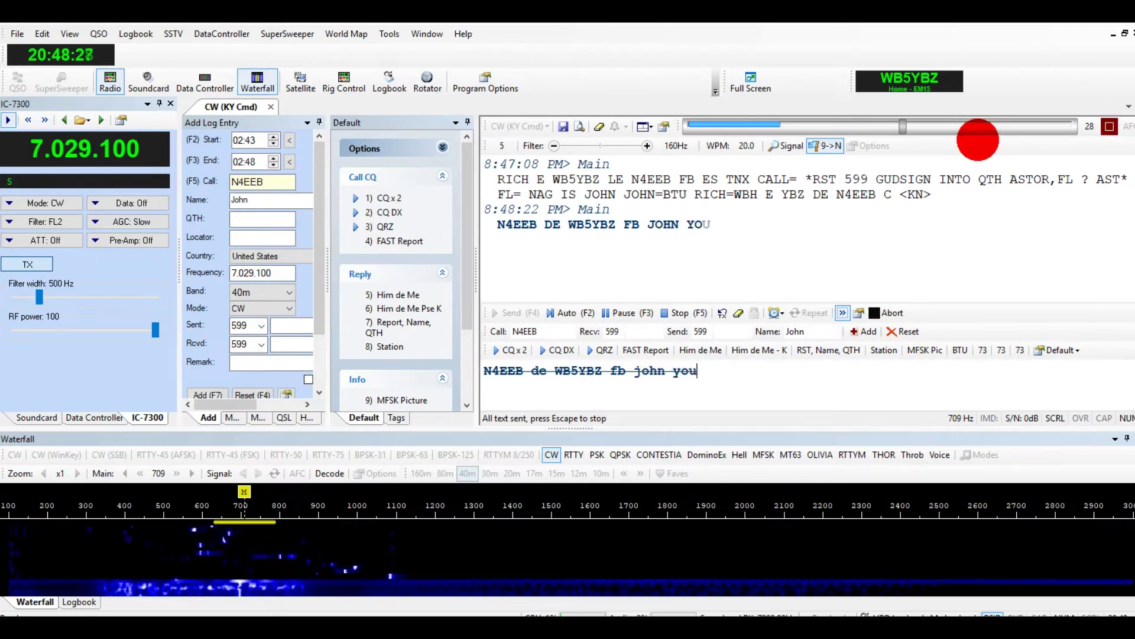
type("r signal")
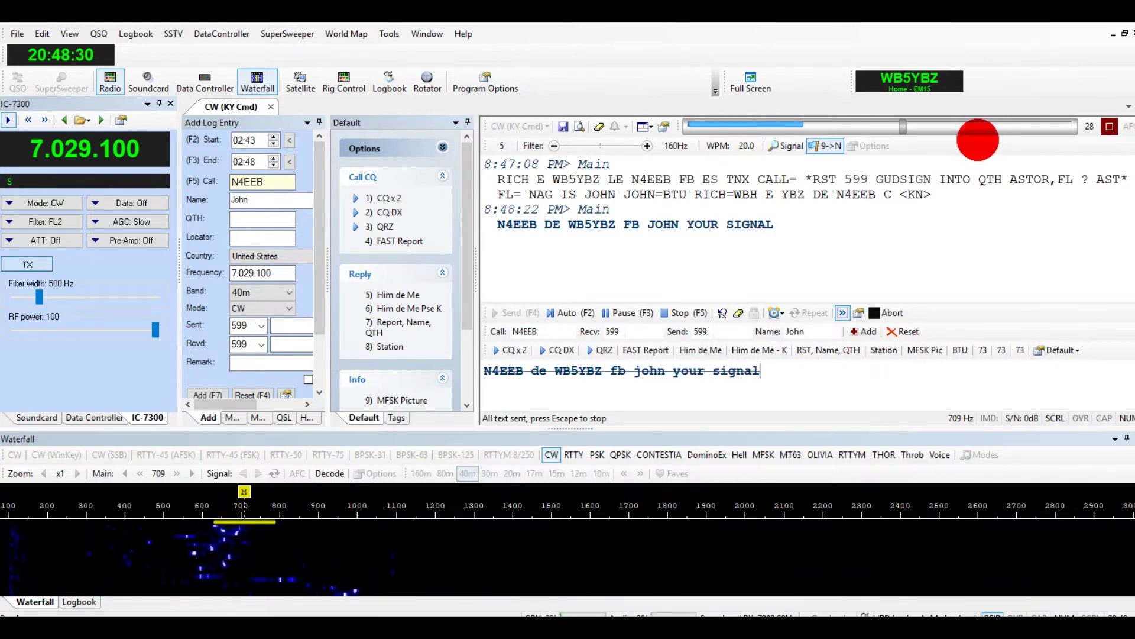
type(" is reall")
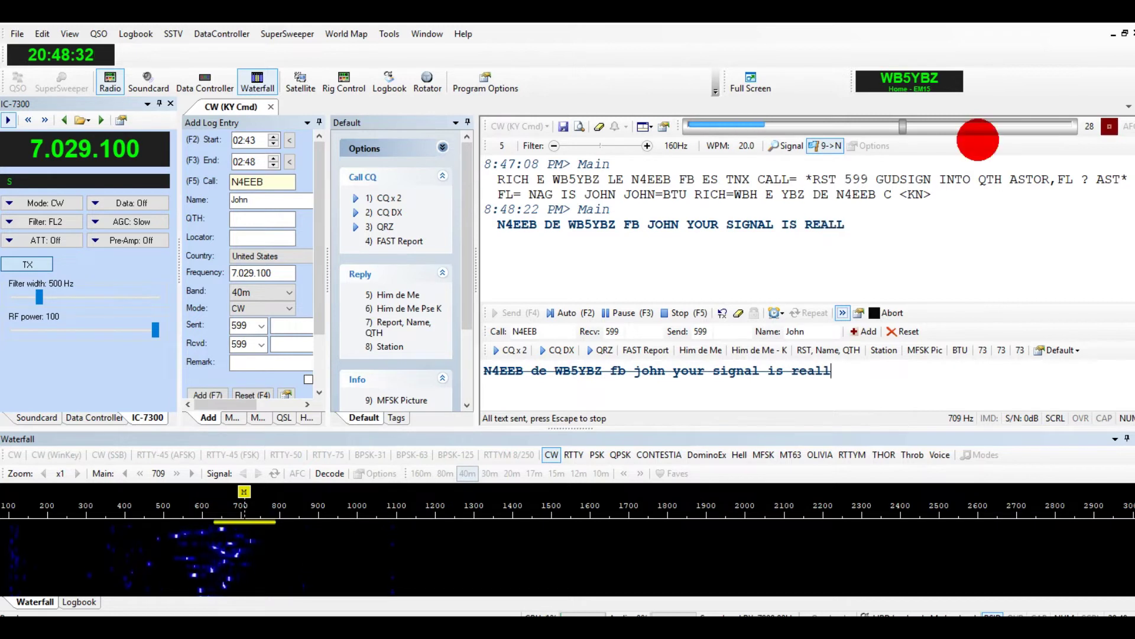
type("y boom")
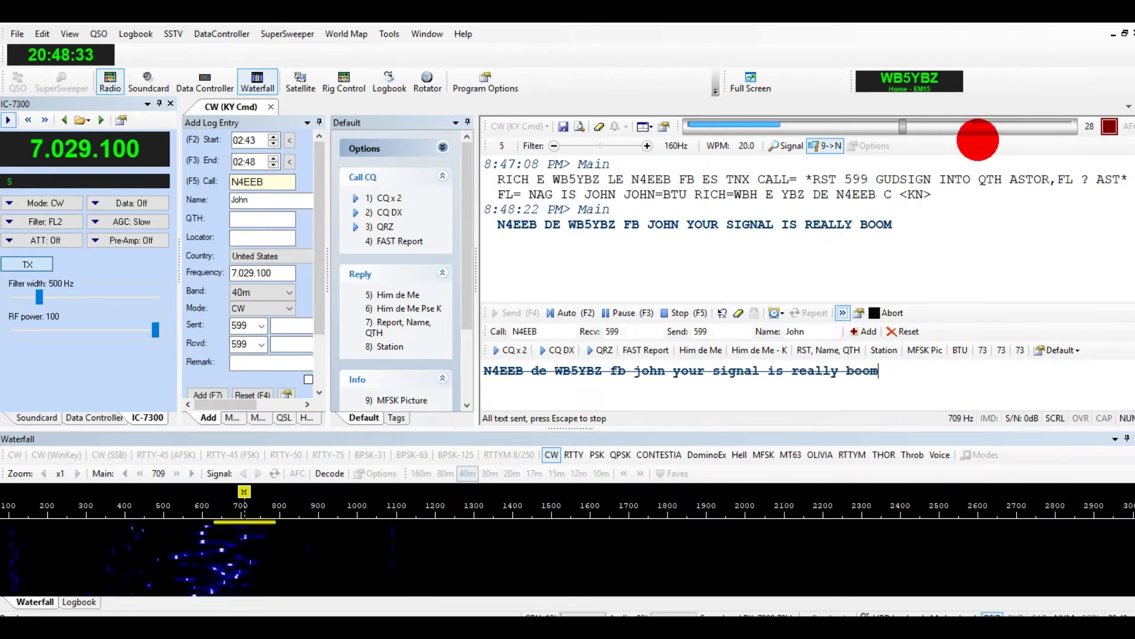
Continue with "here. rig is icom 7300 100 wts ant is full wave loop 22 ft hi." and hand over with the BTU macro
type("ing here. rig is icom 7300 ")
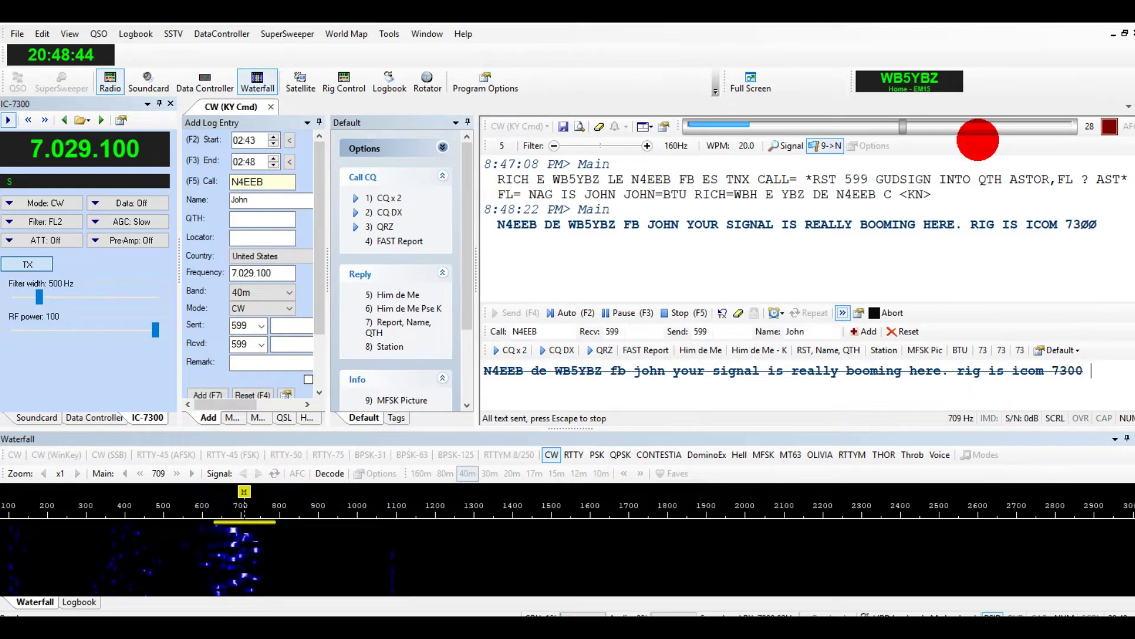
type("100 wts")
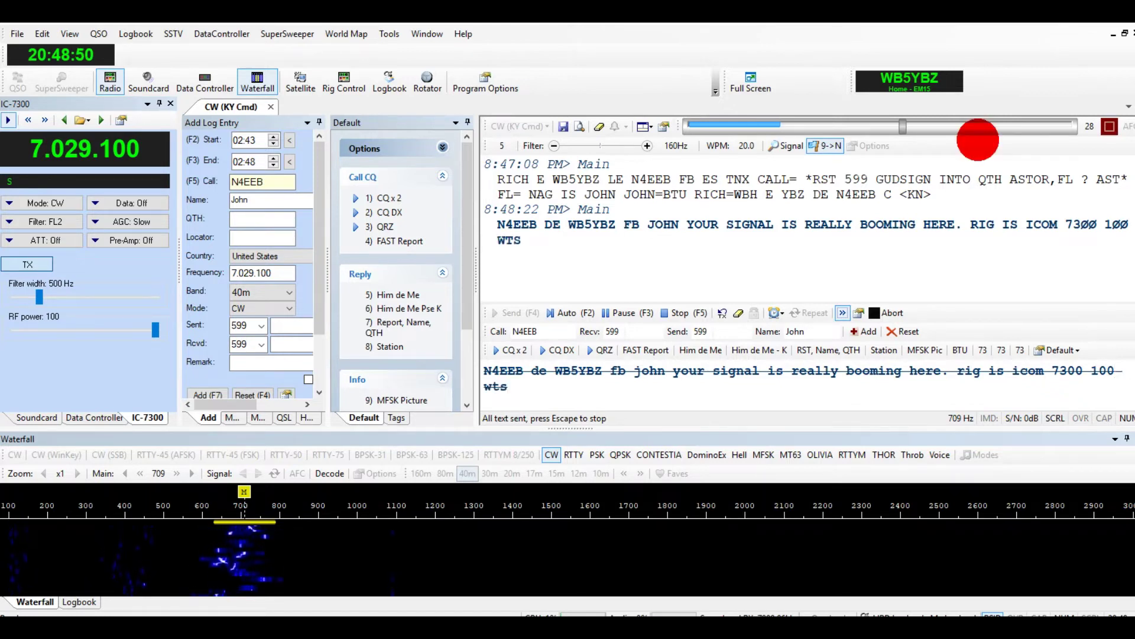
type(" ant is ")
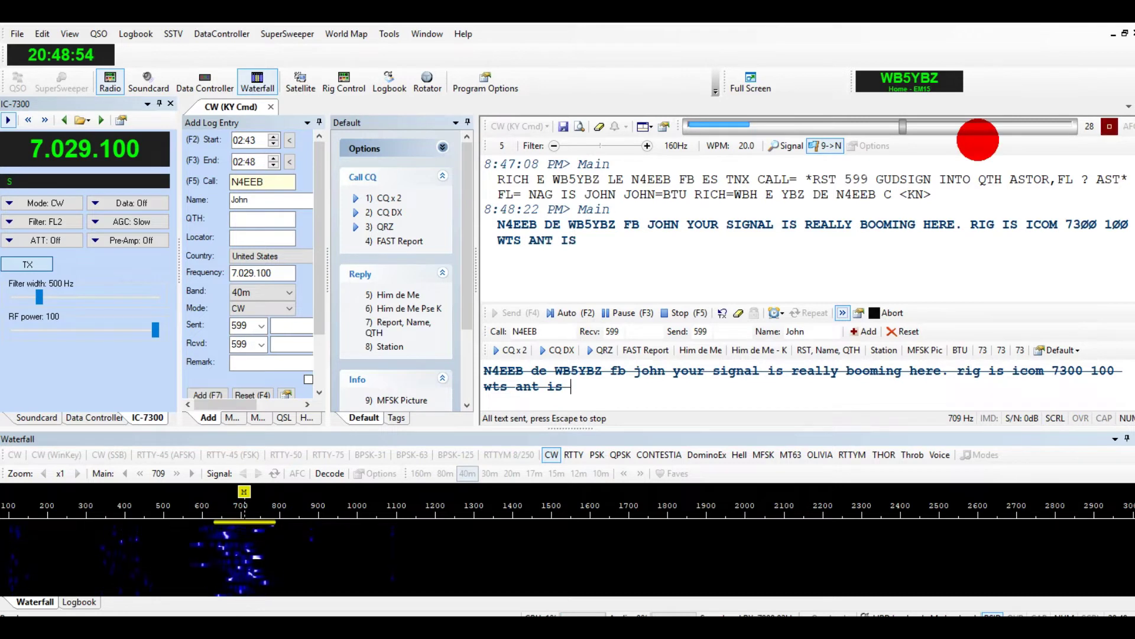
type("ful")
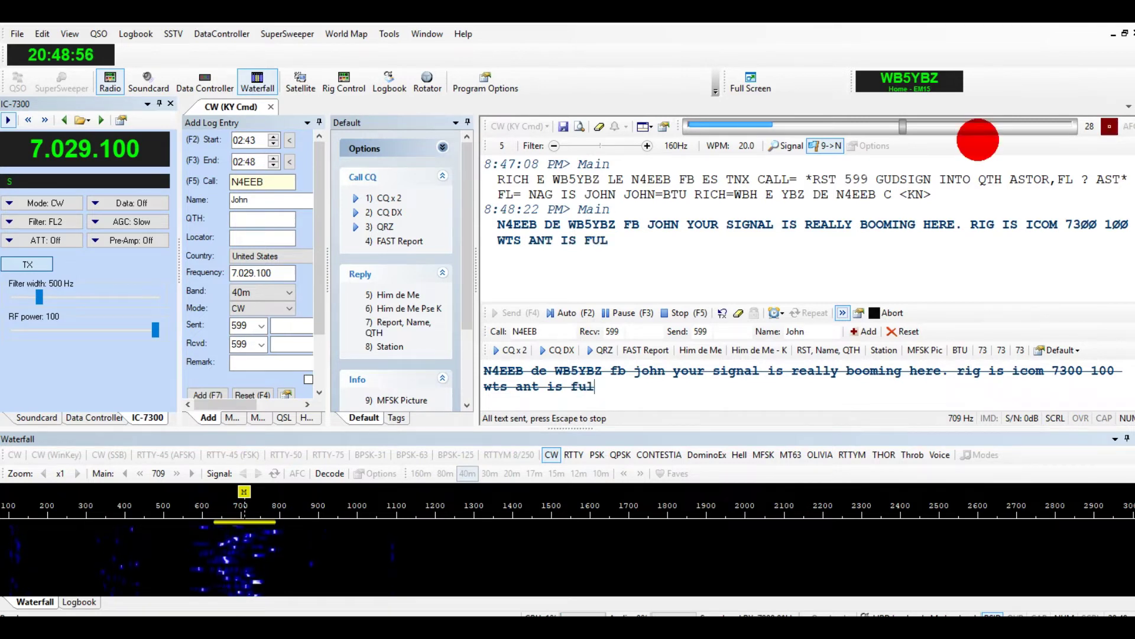
type("l wave loop 22 ft hi.")
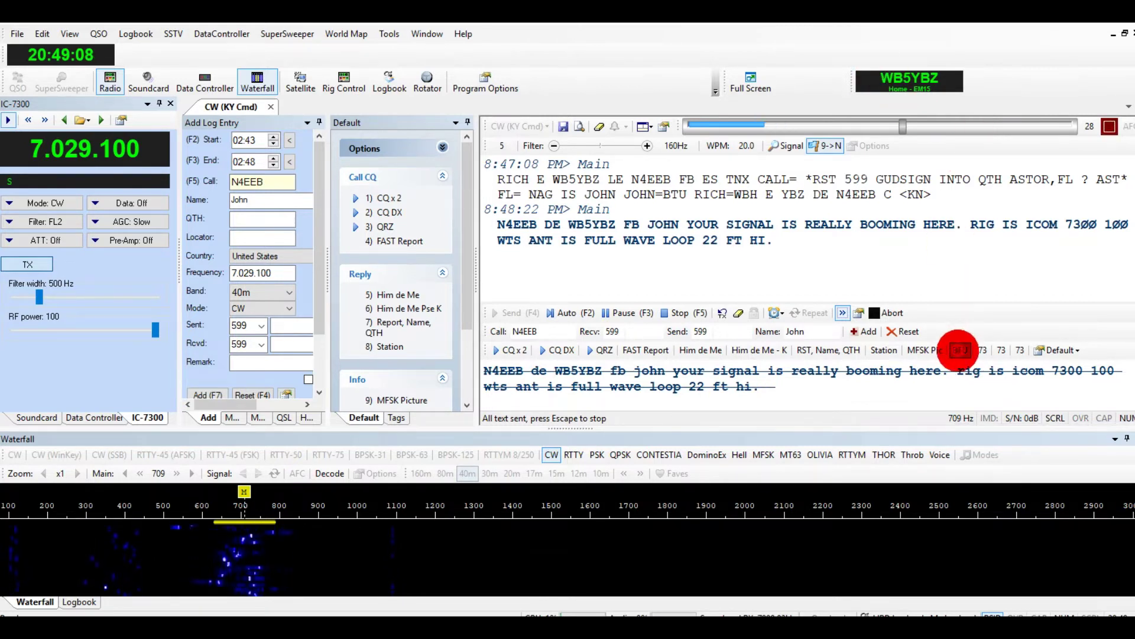
left_click(959, 350)
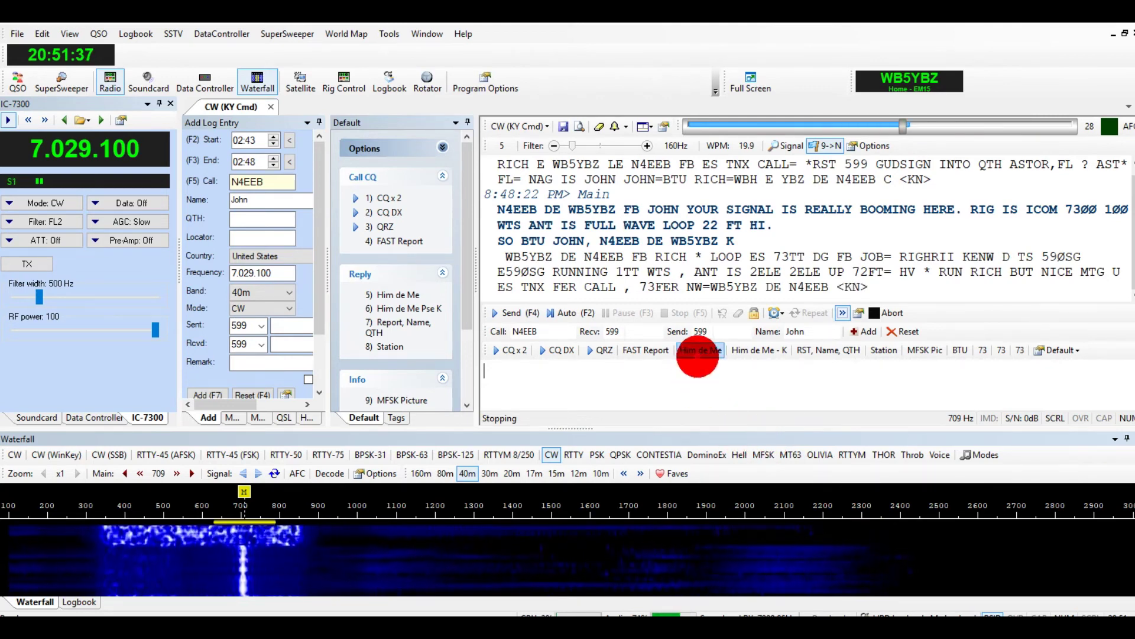
Start transmitting with the Him de Me macro and send "ok", the other operator's first name, and "73 rig kenwood doing great"
left_click(698, 350)
left_click(514, 313)
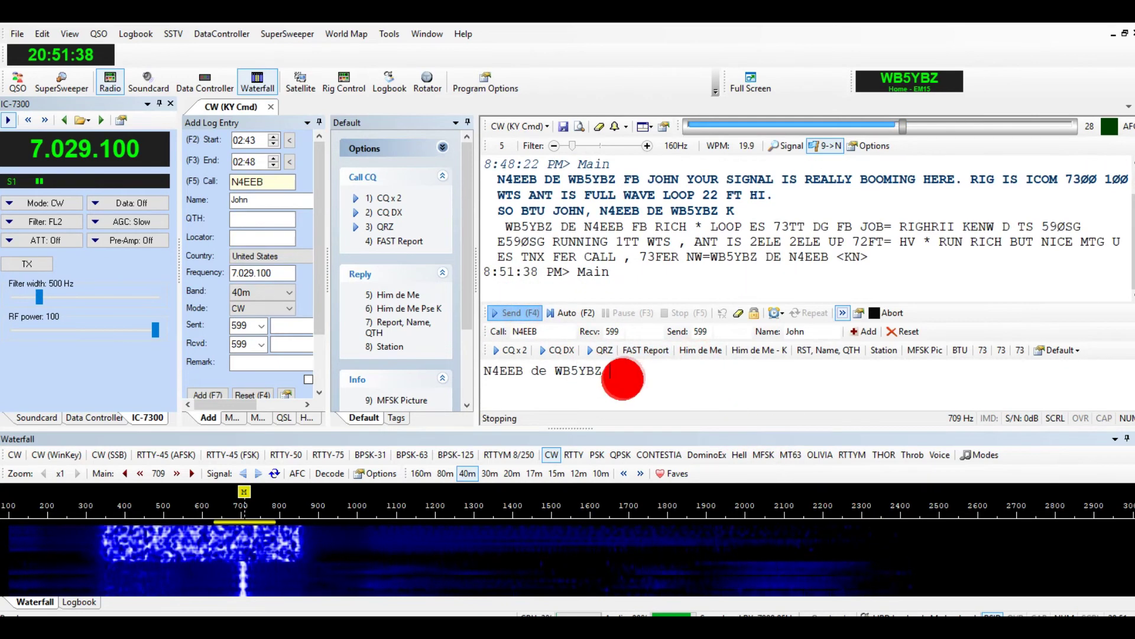
type("ok")
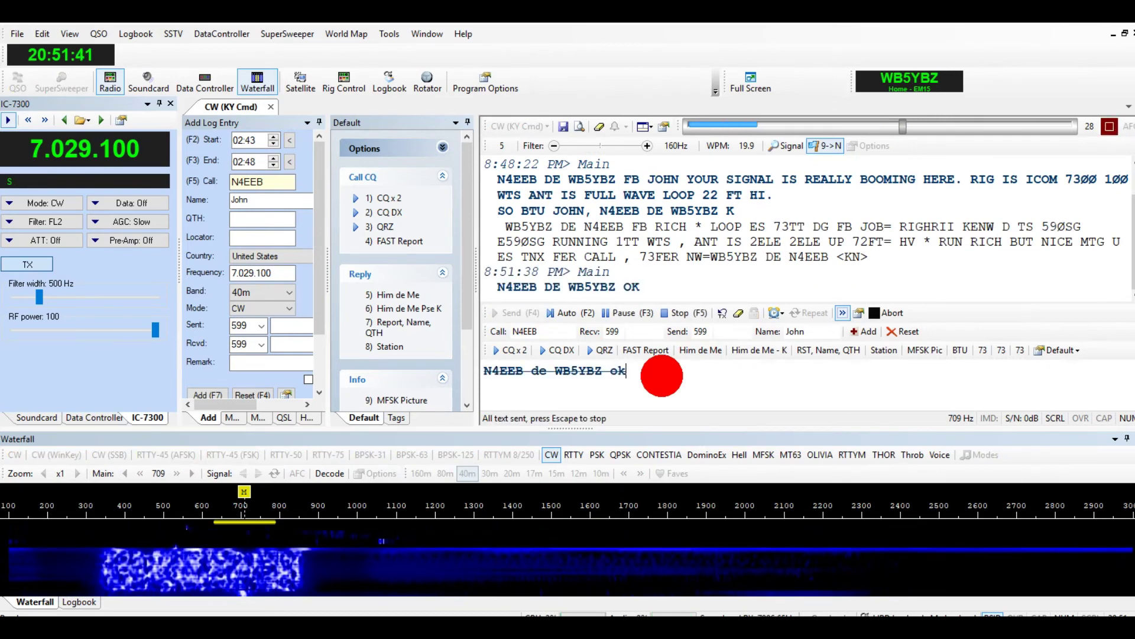
type(" john 73 r")
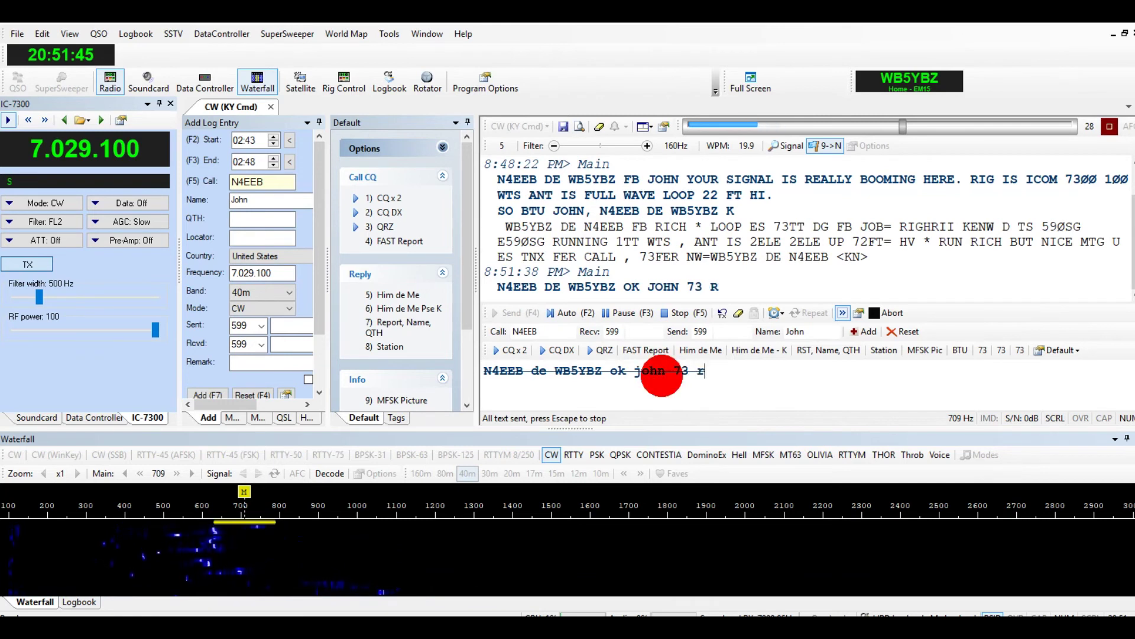
type("ig kenwood doing great")
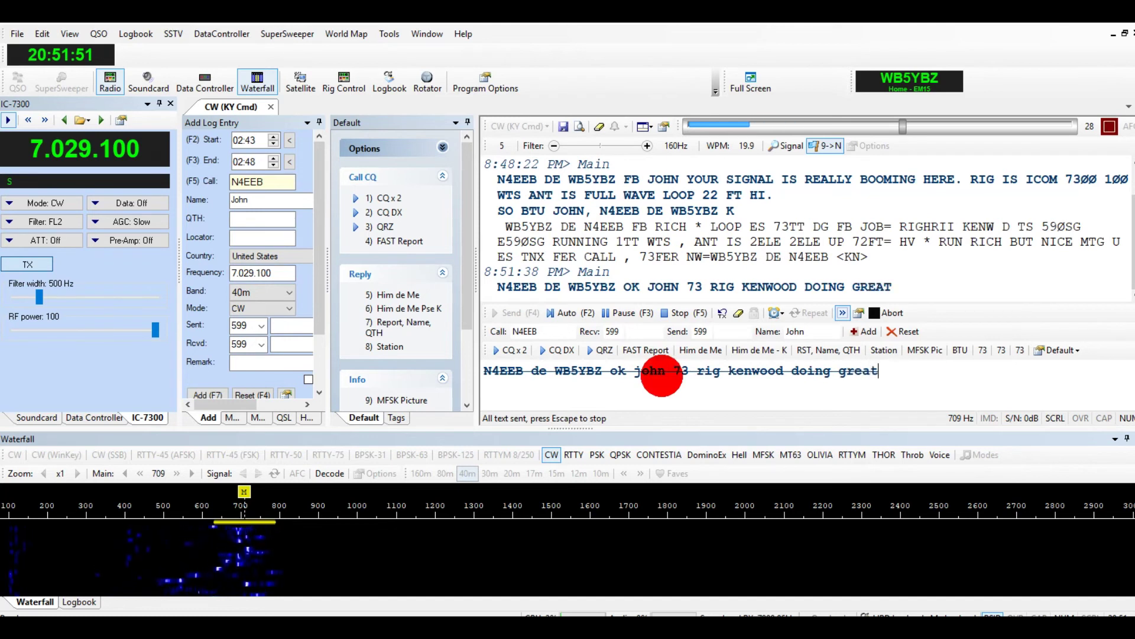
Sign off with "73", the other operator's first name, the Him de Me macro and "sk sk", and stop transmitting
type(".  7")
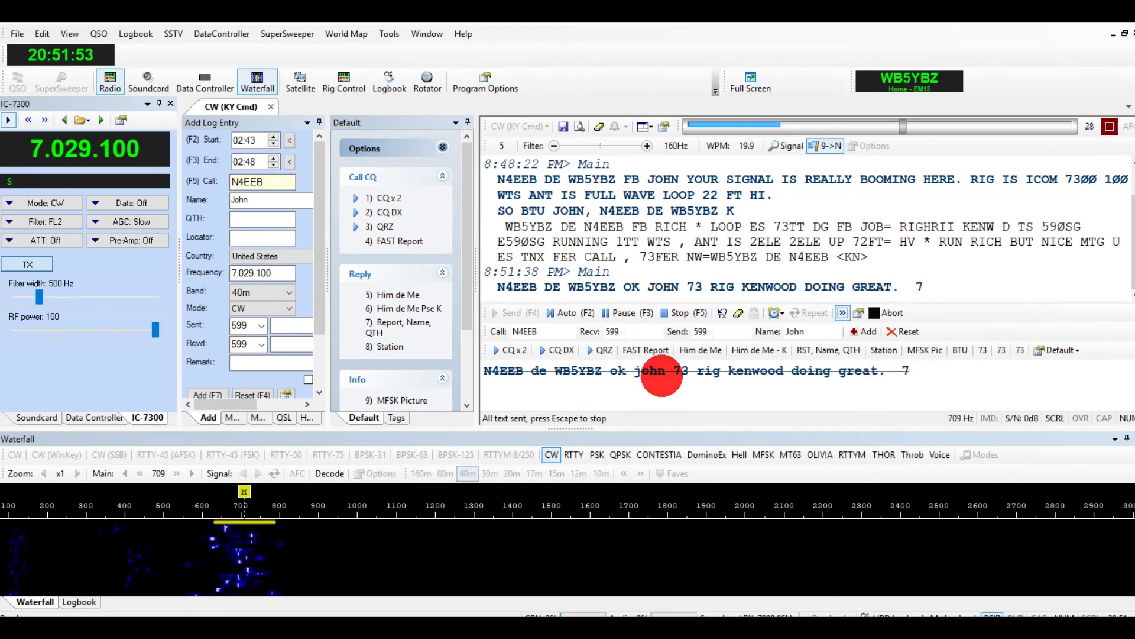
type("3 john")
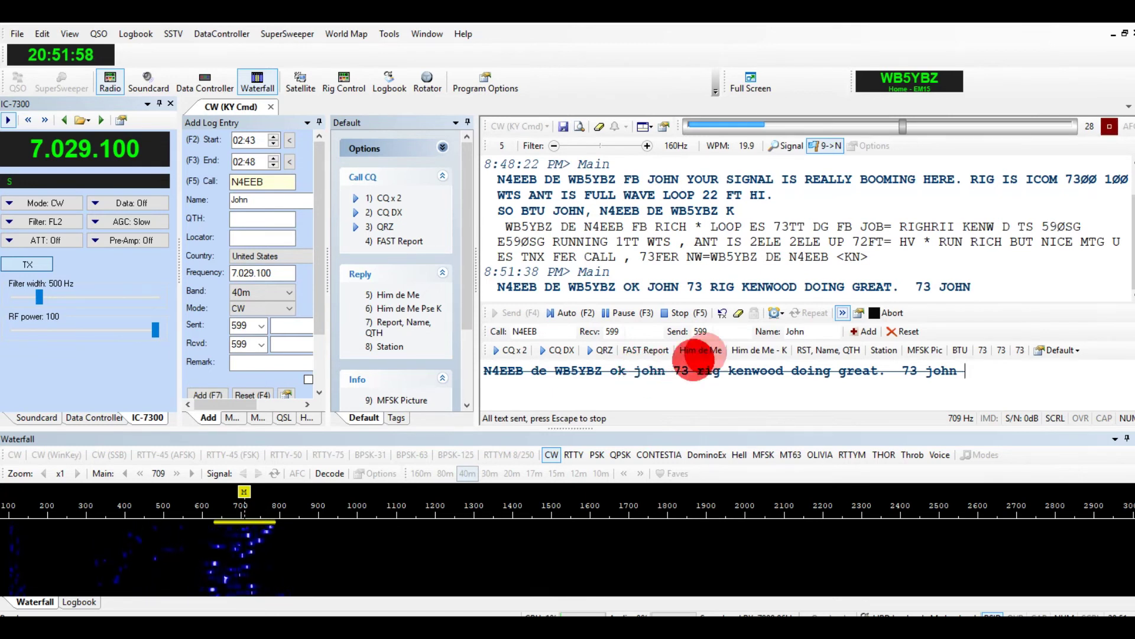
left_click(701, 349)
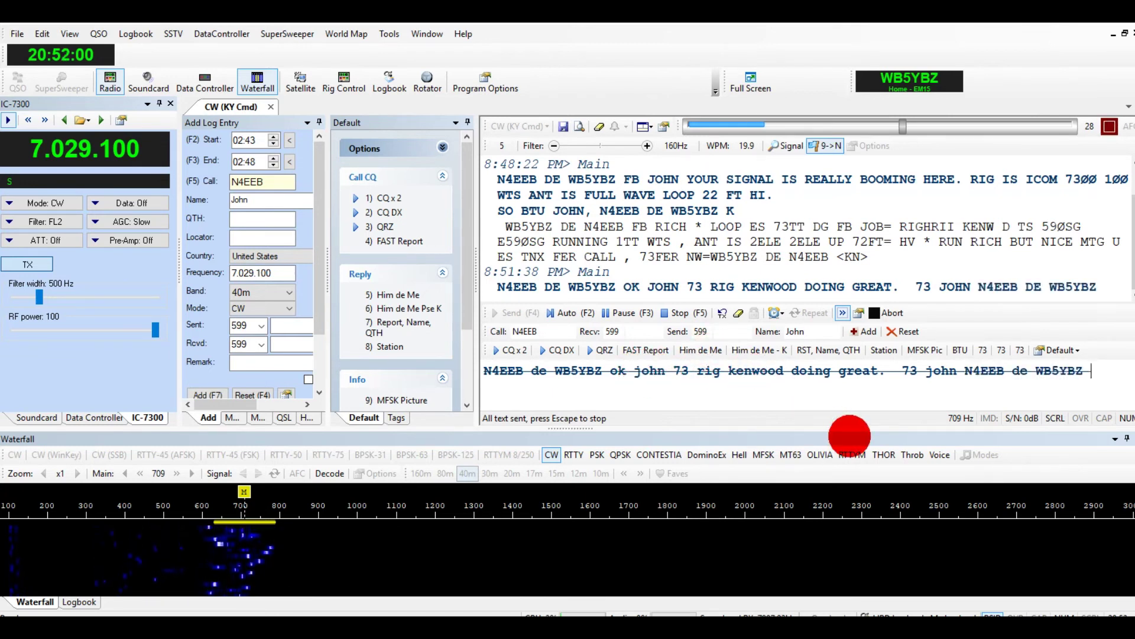
type("sk")
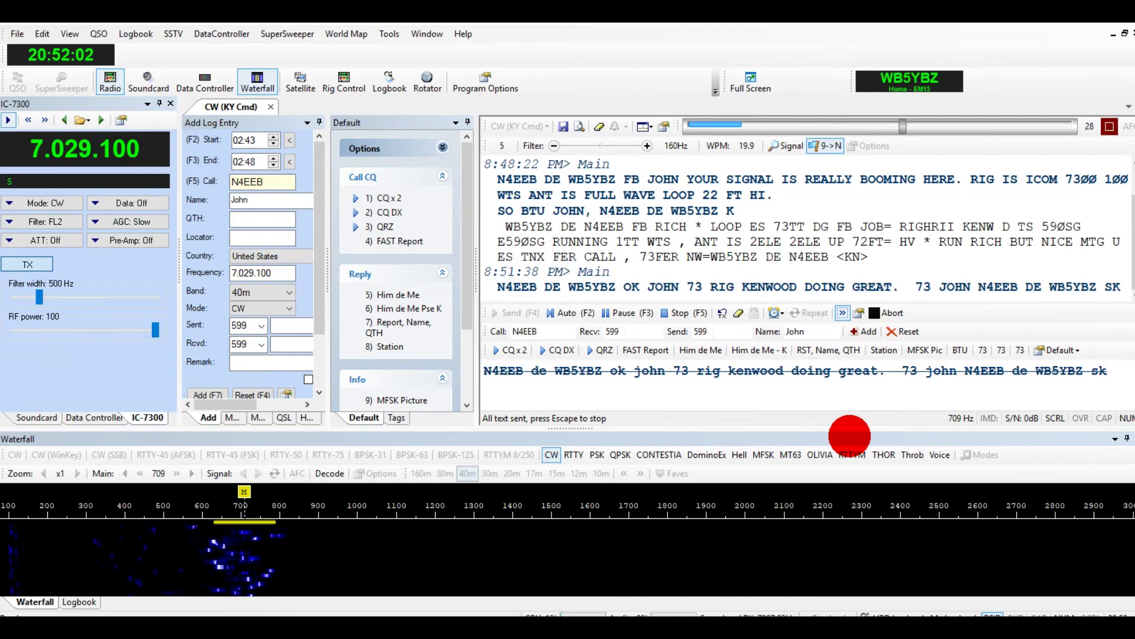
type(" sk")
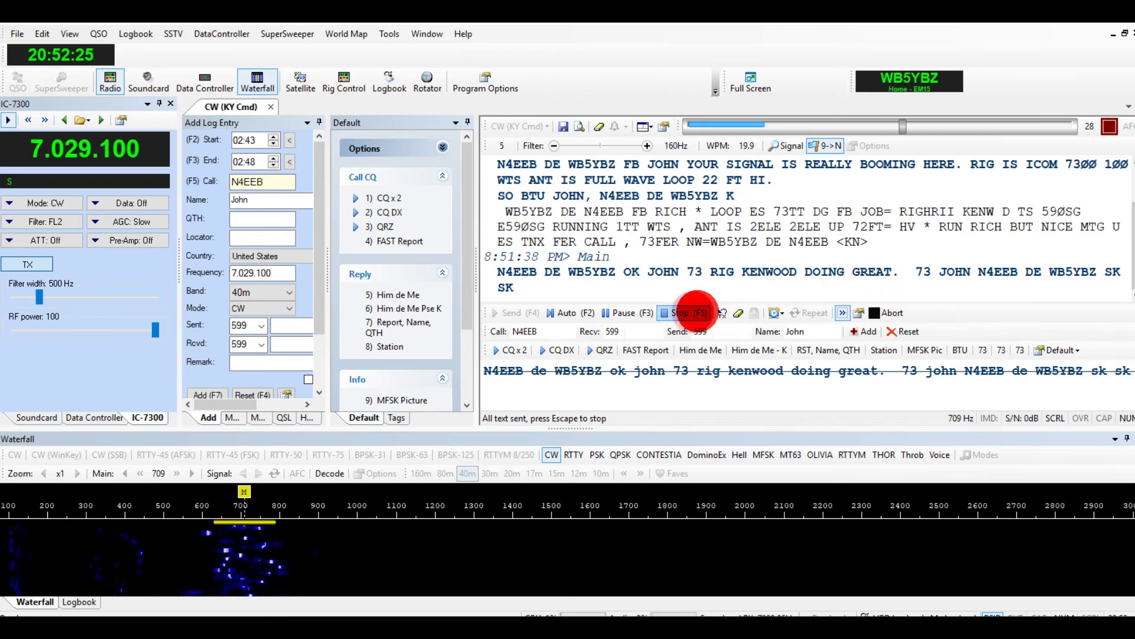
left_click(692, 312)
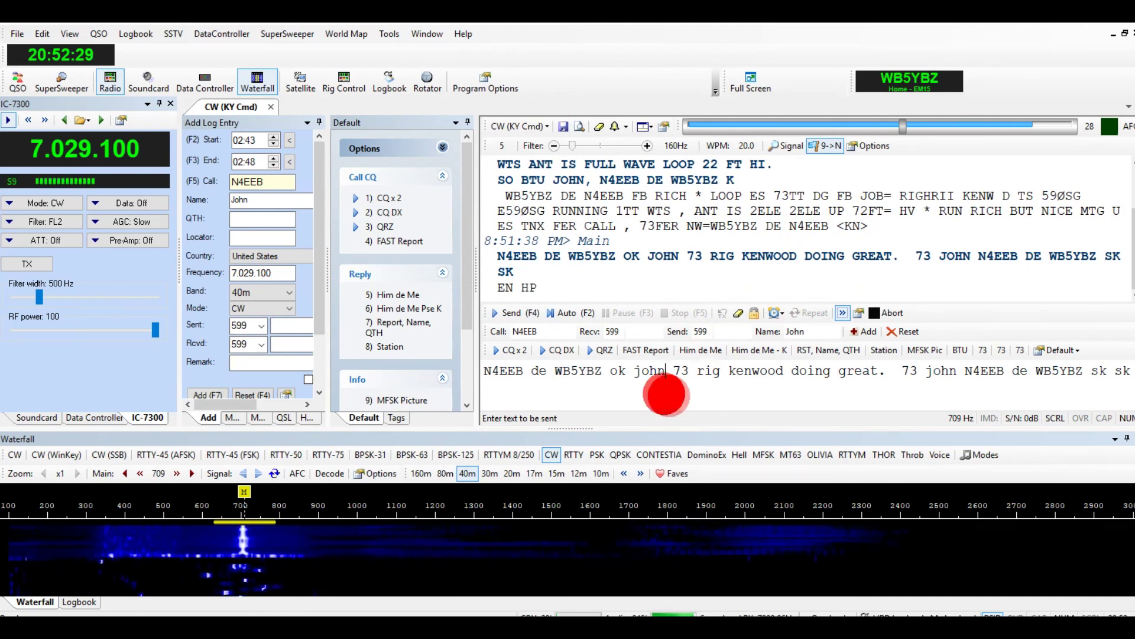
Clear the outgoing text, transmit the closing greeting "Hpy NY ee", and return to receive
left_click(738, 312)
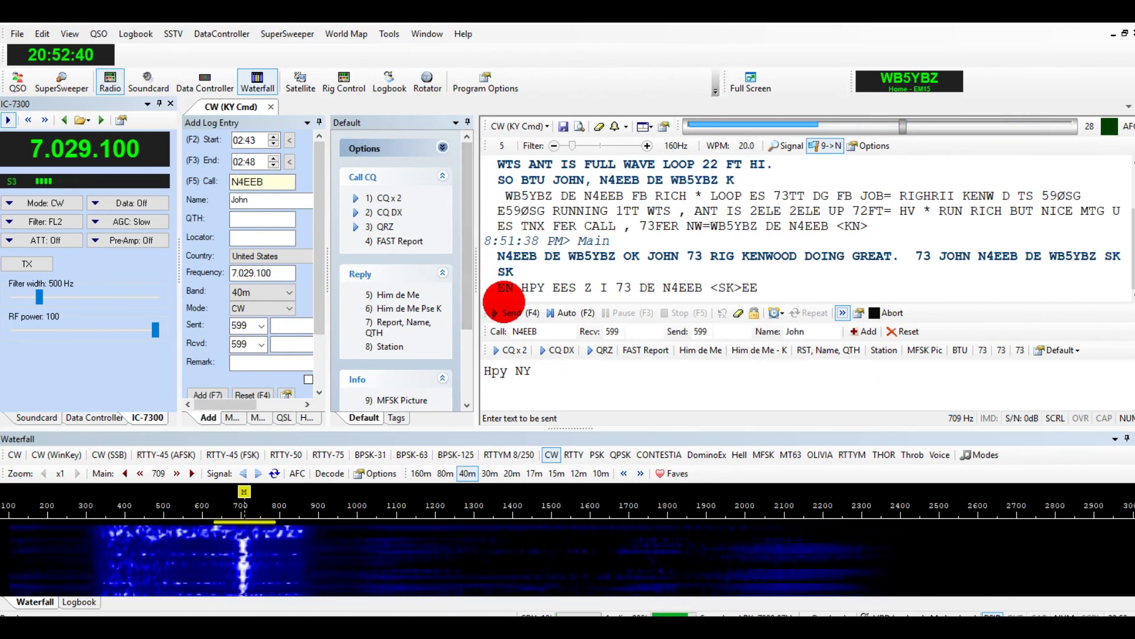
left_click(516, 312)
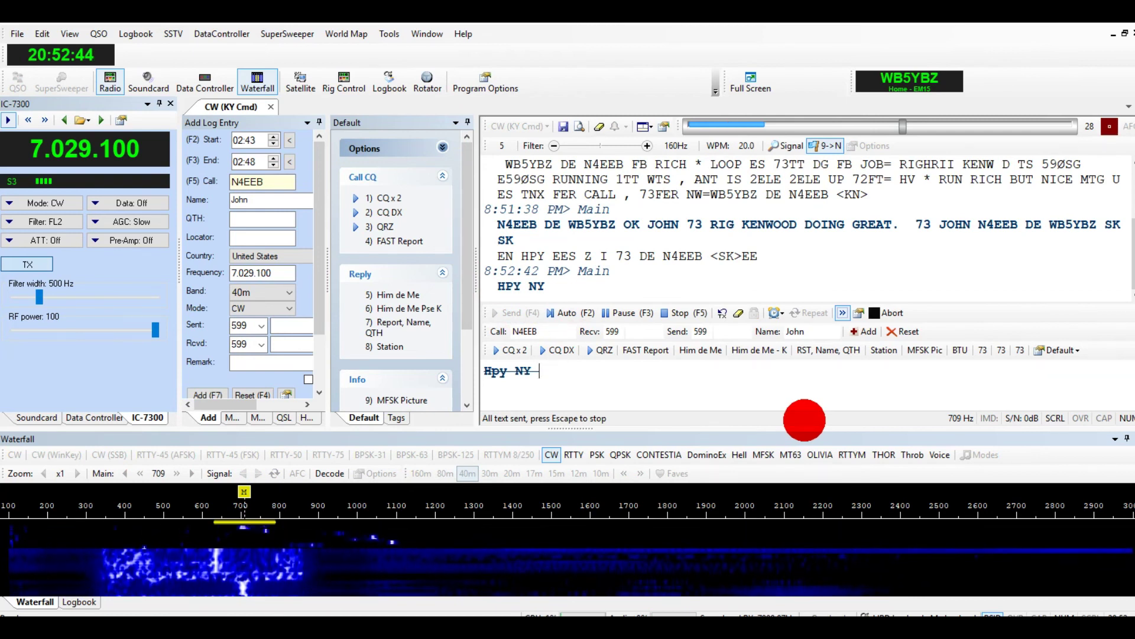
type("ee")
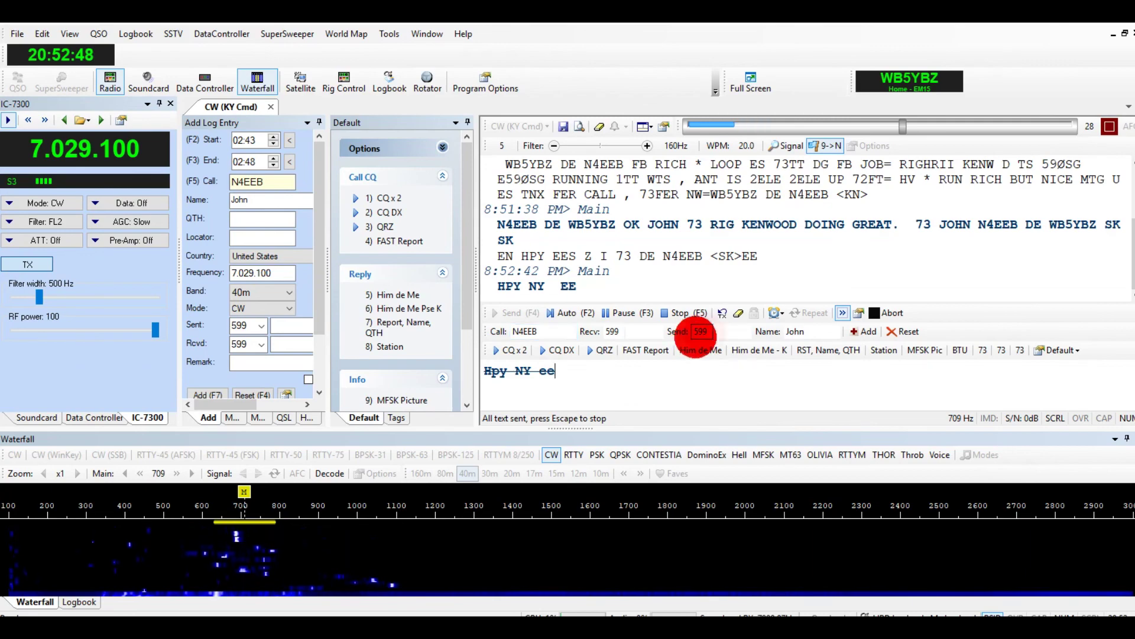
left_click(704, 313)
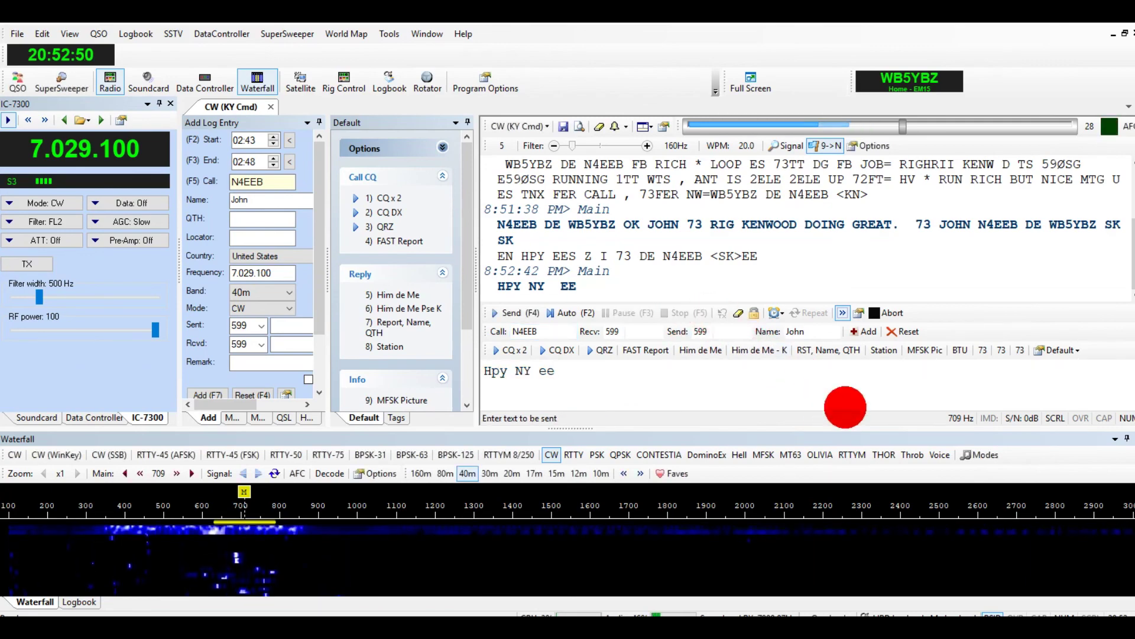